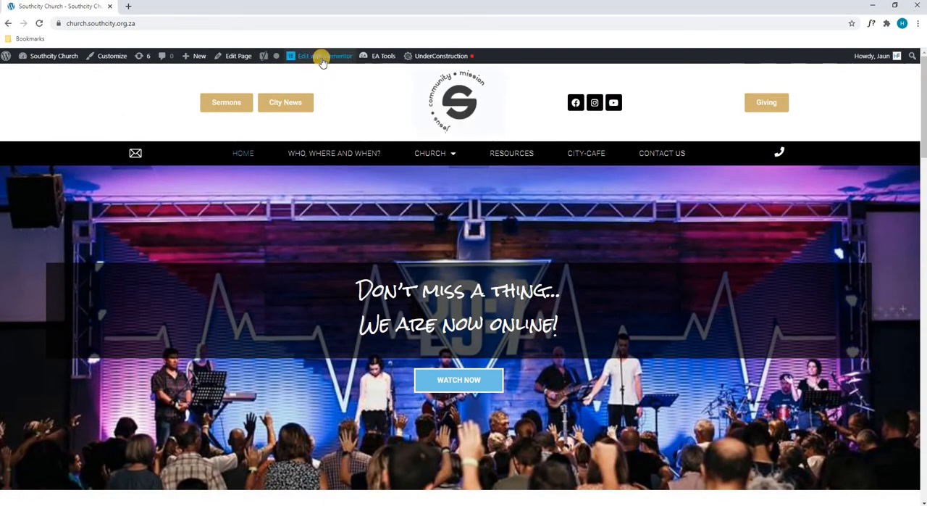
- Open the site's Footer template in the Elementor editor in a new tab, placed before the homepage tab
{"action": "mouse_move", "coordinate": [322, 60]}
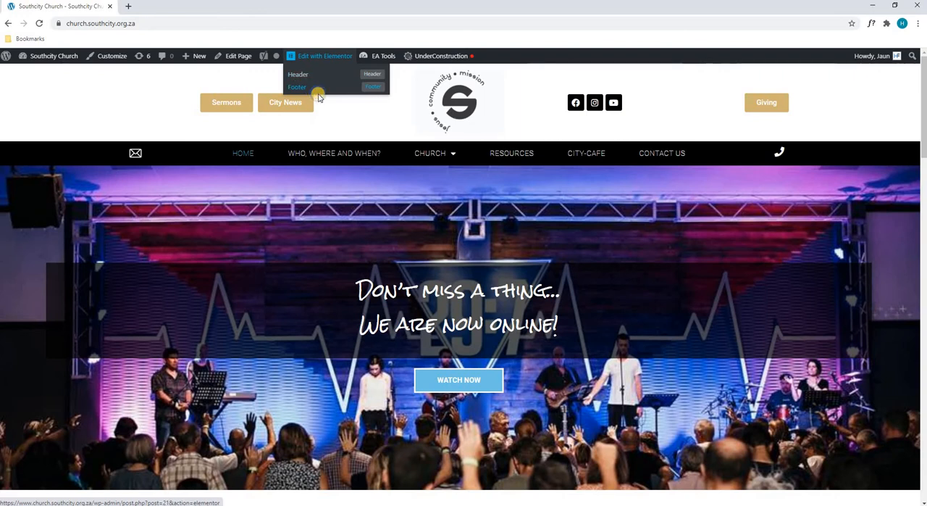
{"action": "right_click", "coordinate": [303, 86]}
{"action": "left_click", "coordinate": [312, 92]}
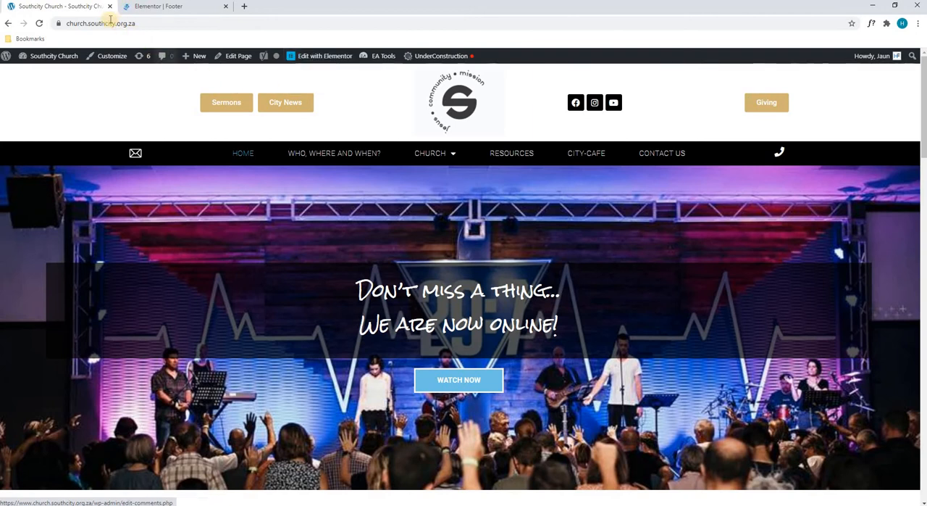
{"action": "left_click_drag", "start_coordinate": [68, 9], "coordinate": [181, 7]}
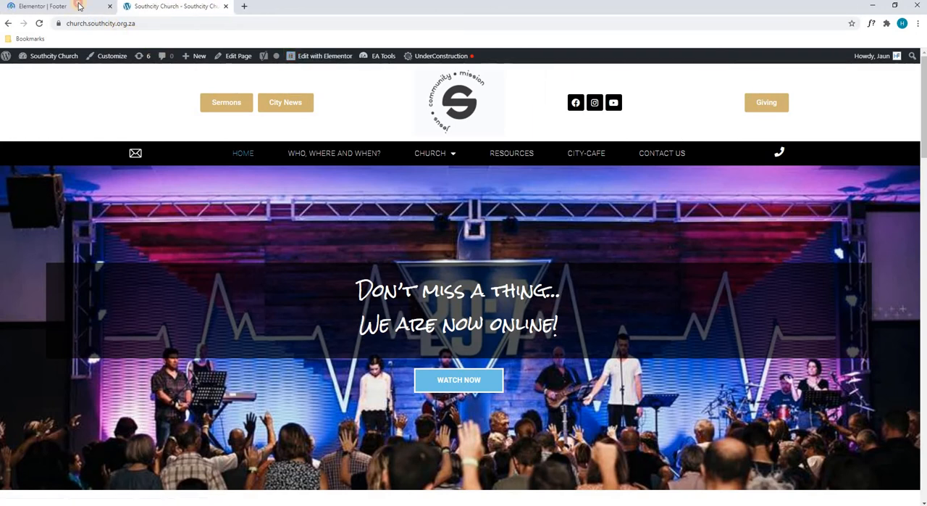
{"action": "left_click", "coordinate": [73, 6]}
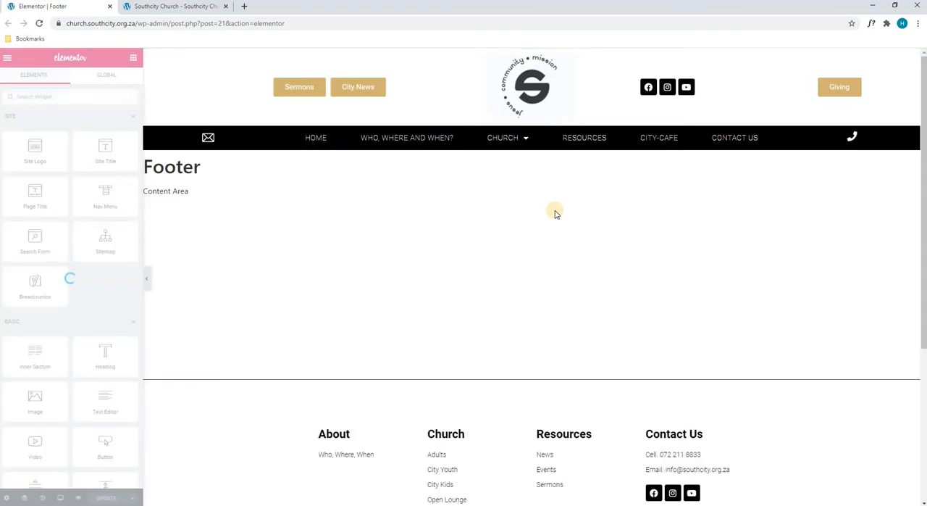
- Open the style settings of the footer section that holds the About, Church, Resources and Contact Us columns
{"action": "scroll", "coordinate": [556, 213], "scroll_direction": "down", "scroll_amount": 2}
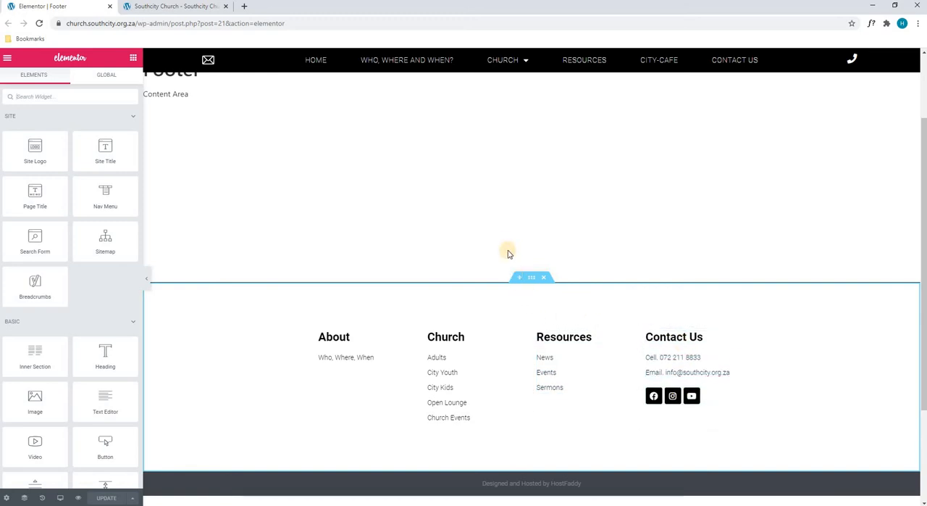
{"action": "left_click", "coordinate": [531, 278]}
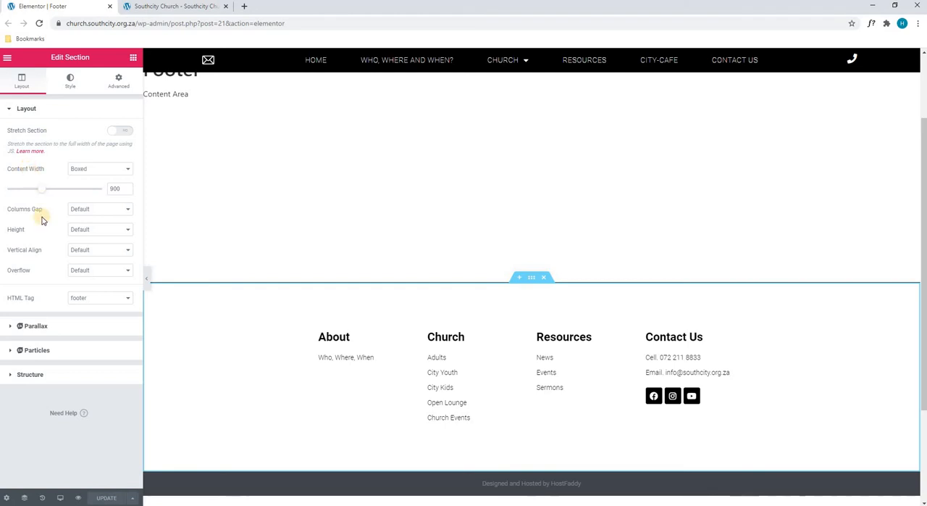
{"action": "left_click", "coordinate": [71, 80]}
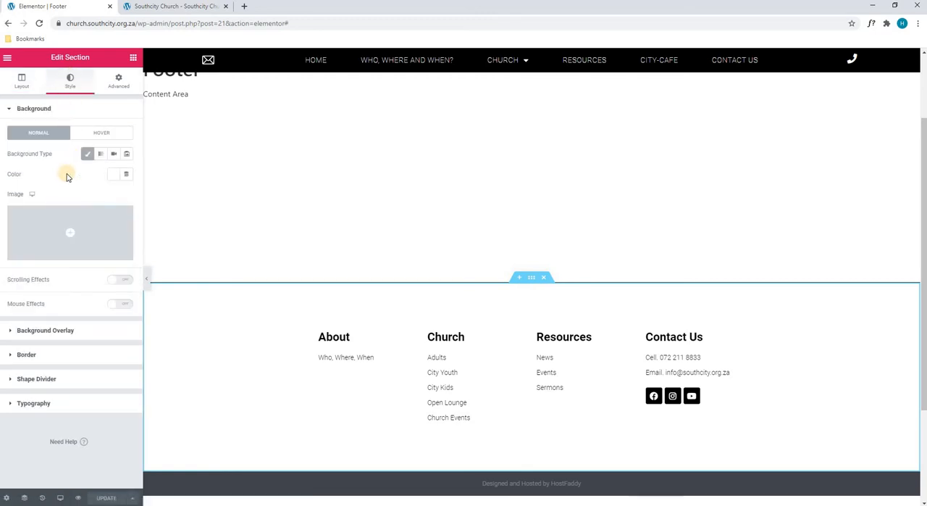
- Try a light pink background color on the footer section and clear it
{"action": "left_click", "coordinate": [112, 175]}
{"action": "left_click_drag", "start_coordinate": [176, 210], "coordinate": [83, 176]}
{"action": "left_click", "coordinate": [84, 175]}
{"action": "left_click", "coordinate": [111, 175]}
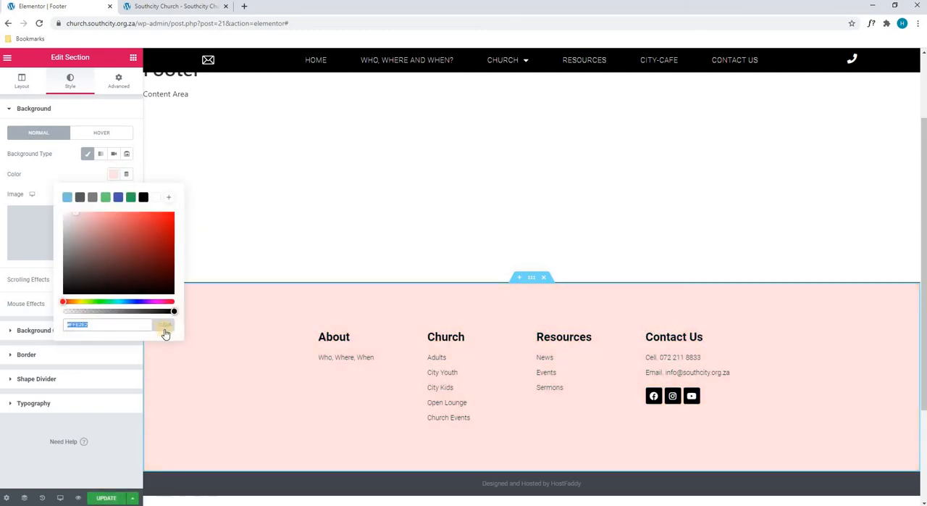
{"action": "left_click", "coordinate": [164, 324]}
{"action": "left_click", "coordinate": [46, 179]}
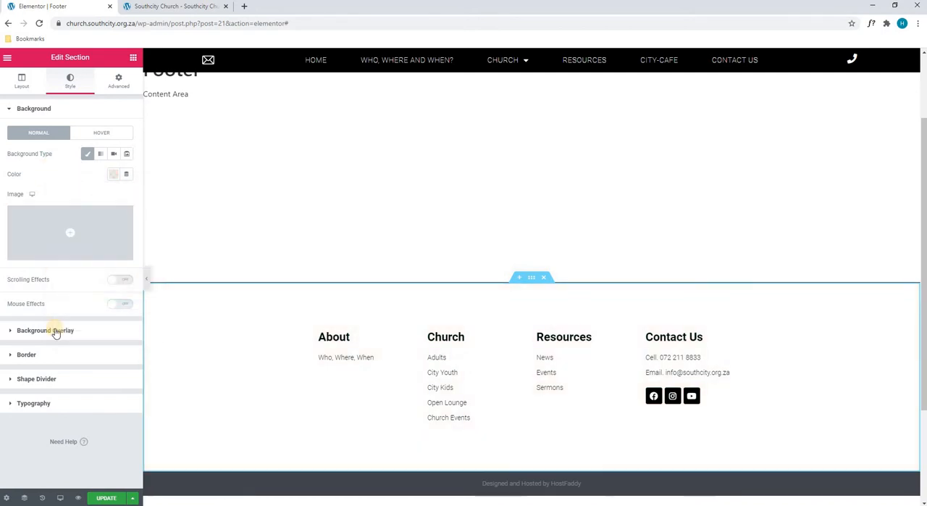
- Set the footer section's background overlay type to Classic and open its border settings
{"action": "left_click", "coordinate": [45, 329]}
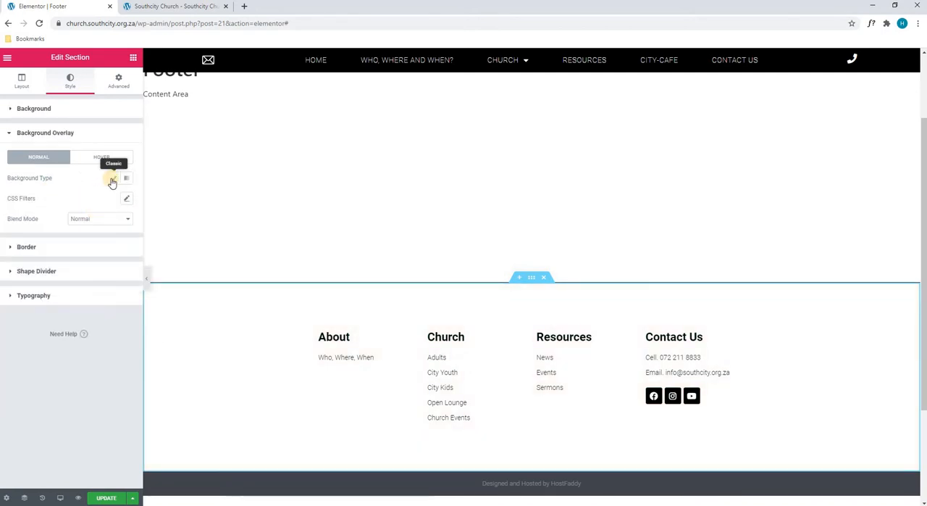
{"action": "left_click", "coordinate": [112, 180]}
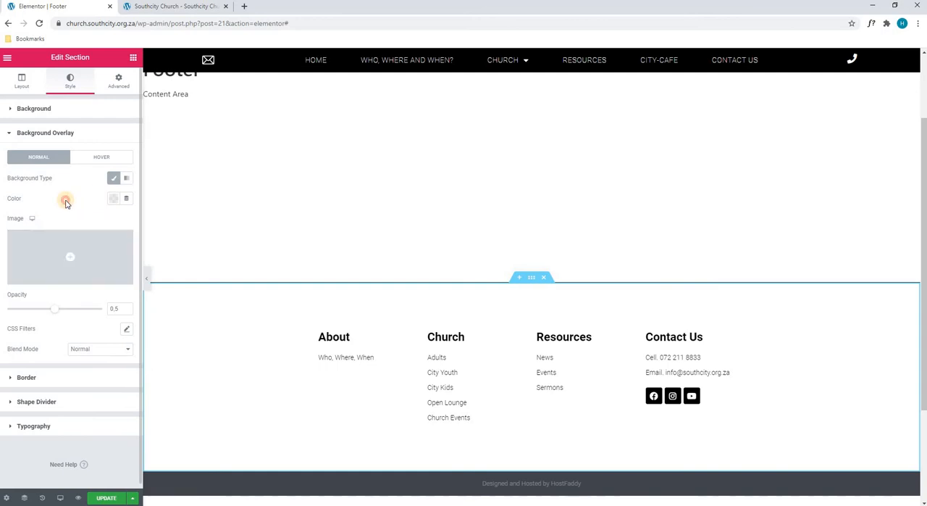
{"action": "left_click", "coordinate": [29, 379]}
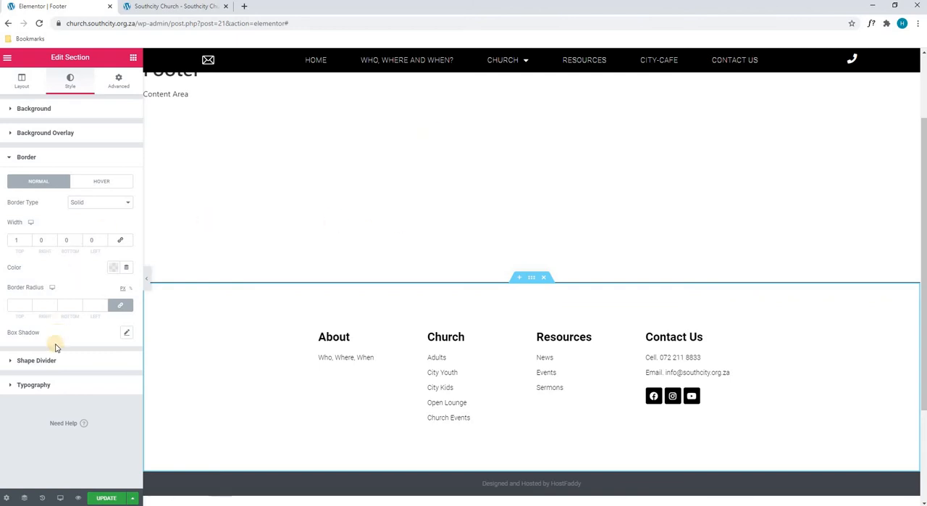
- Try a Zigzag top shape divider with a height of 194 on the footer section and reset it to None
{"action": "left_click", "coordinate": [36, 360]}
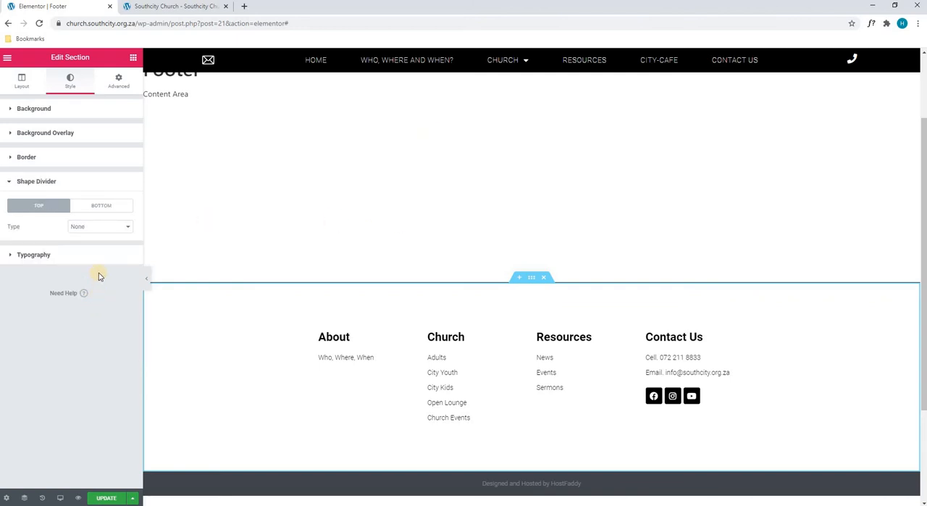
{"action": "left_click", "coordinate": [98, 227]}
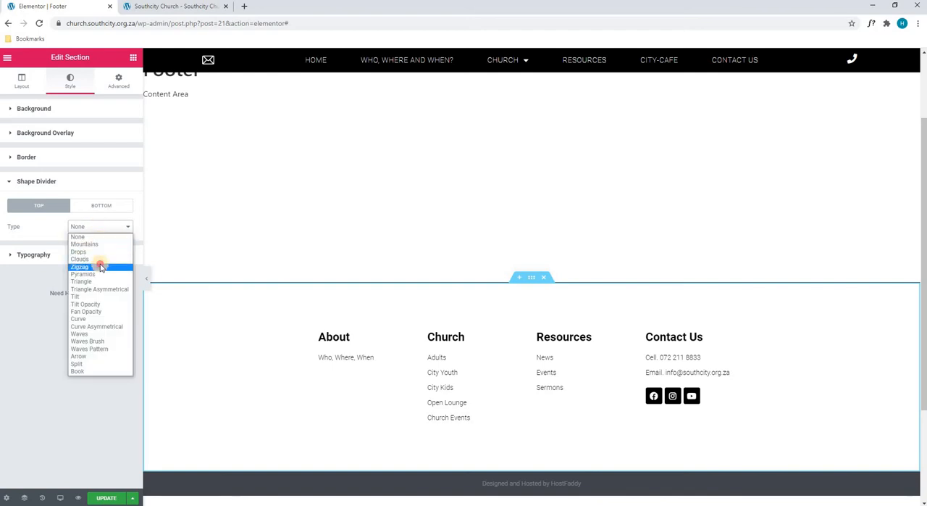
{"action": "left_click", "coordinate": [100, 264]}
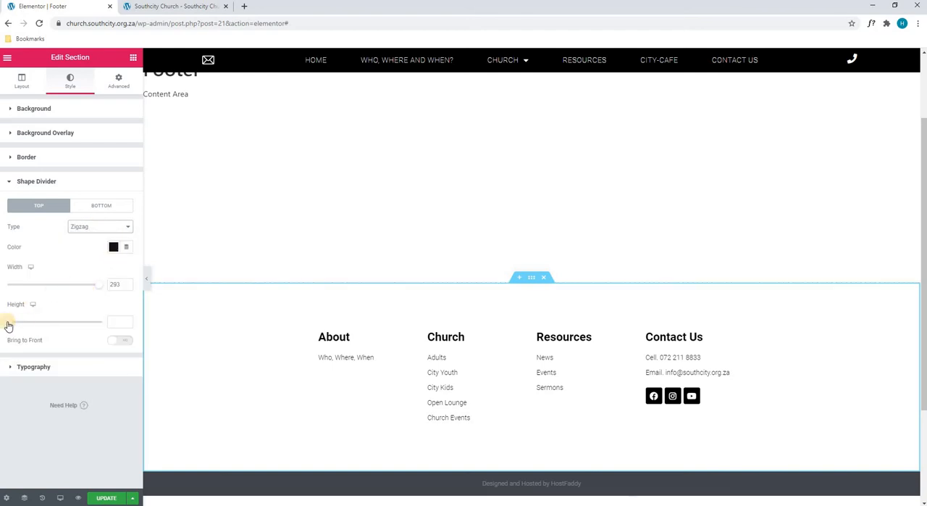
{"action": "left_click_drag", "start_coordinate": [9, 324], "coordinate": [45, 320]}
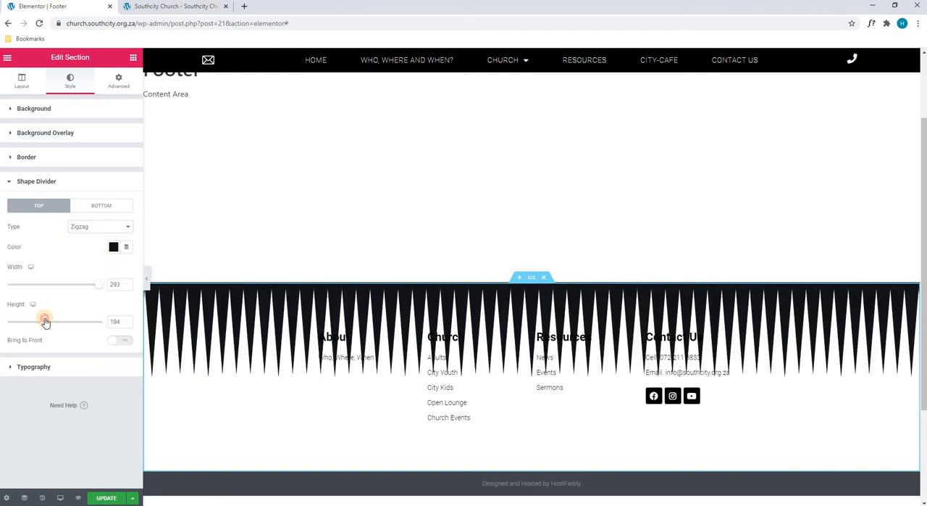
{"action": "left_click", "coordinate": [101, 228]}
{"action": "left_click", "coordinate": [90, 237]}
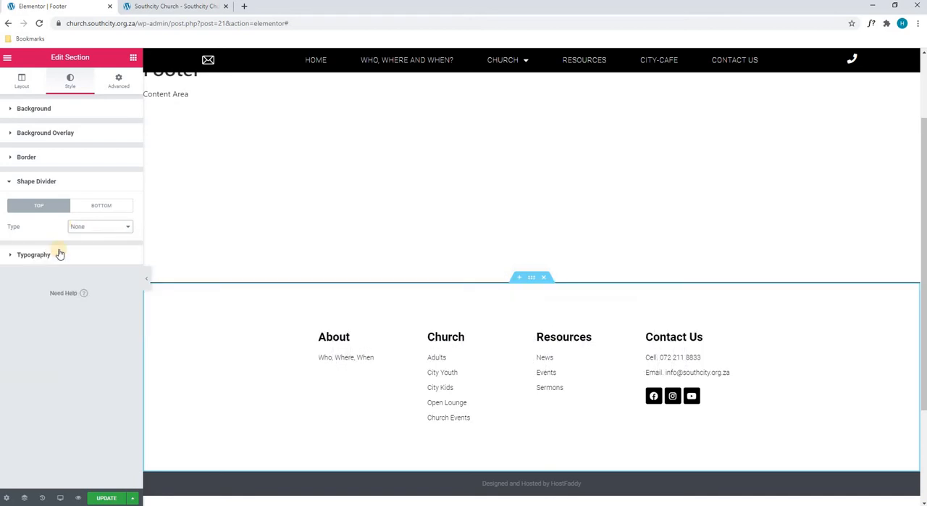
- Try top paddings of 0 and 180 on the footer section and set the top padding back to 90
{"action": "left_click", "coordinate": [119, 84]}
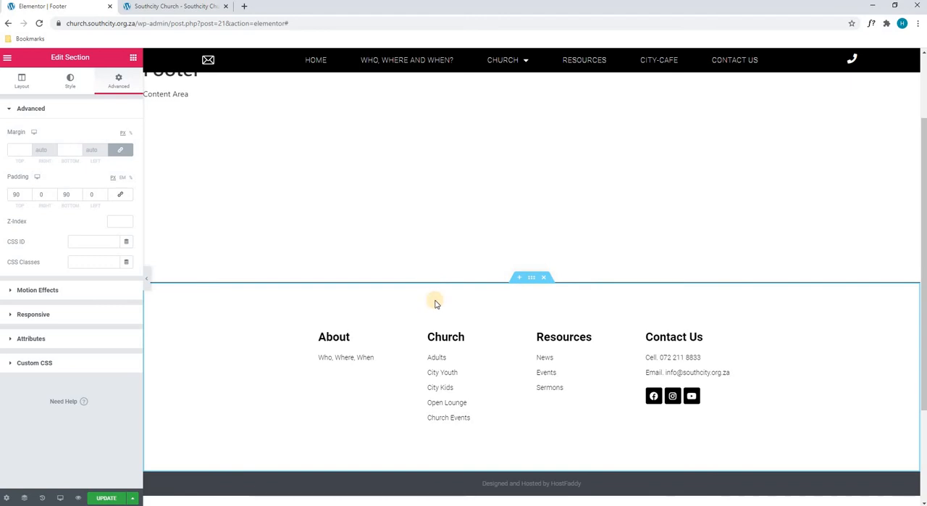
{"action": "double_click", "coordinate": [16, 194]}
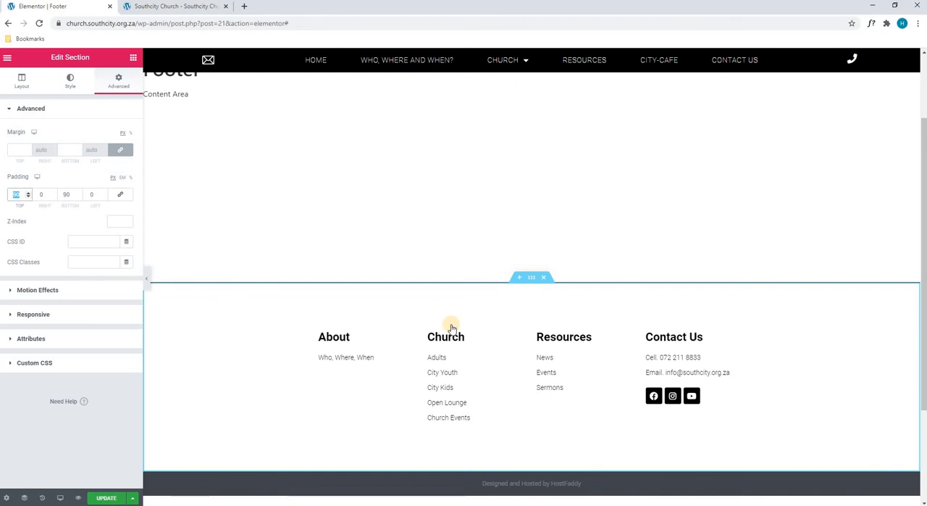
{"action": "type", "text": "0"}
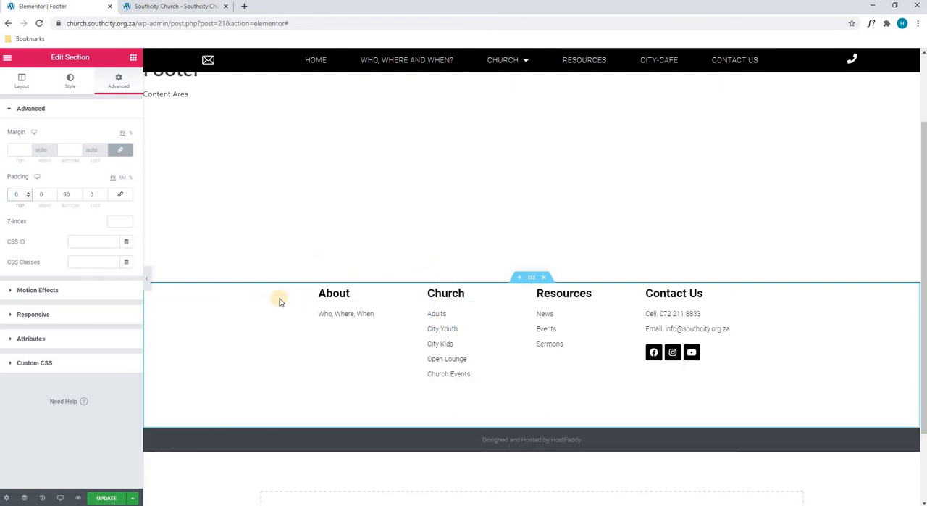
{"action": "type", "text": "180"}
{"action": "scroll", "coordinate": [281, 302], "scroll_direction": "down", "scroll_amount": 2}
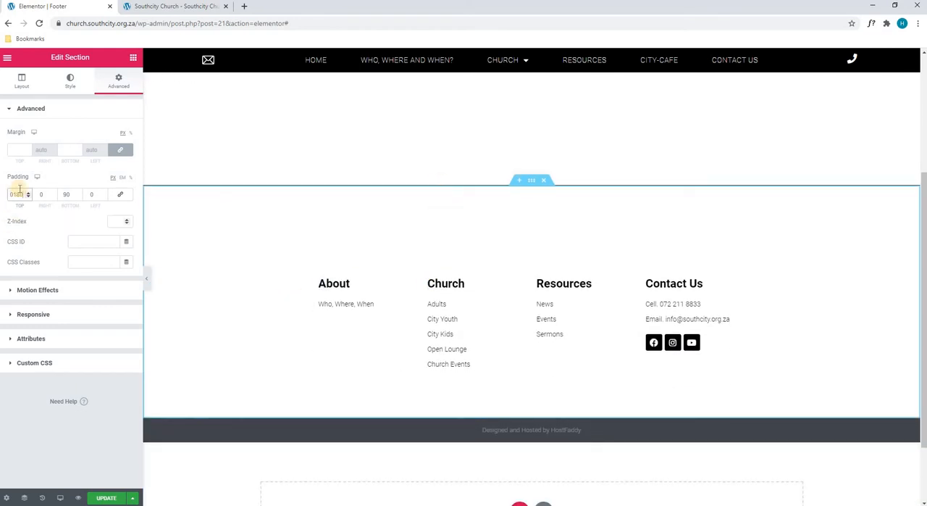
{"action": "type", "text": "90"}
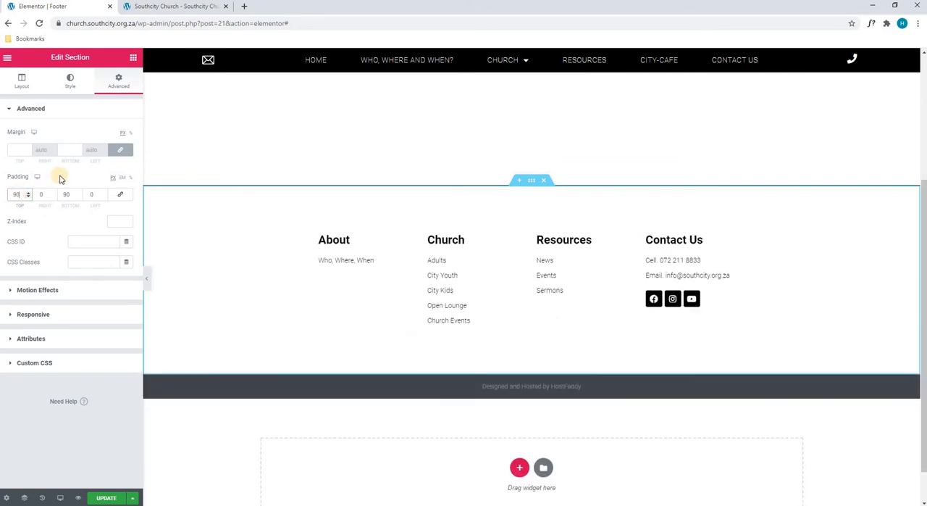
{"action": "left_click", "coordinate": [71, 194]}
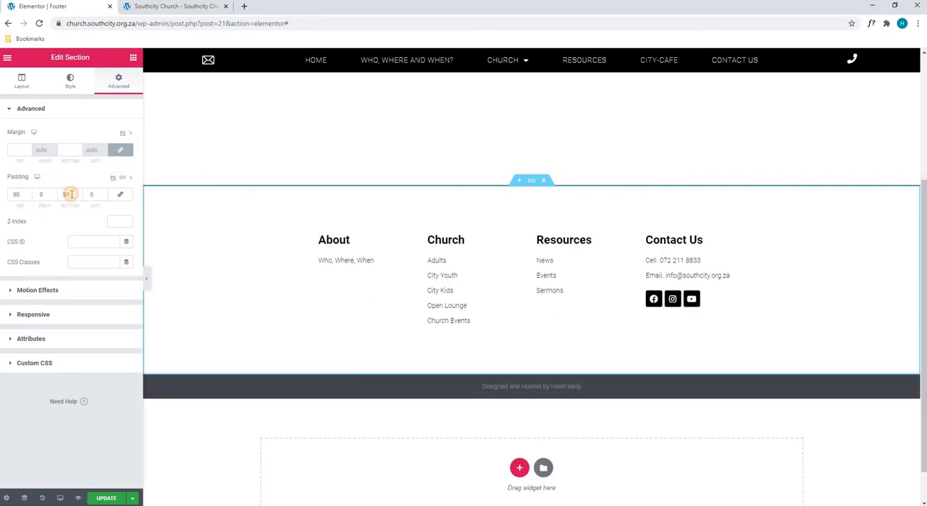
- Try the Fade In Down entrance animation on the footer section and clear it
{"action": "left_click", "coordinate": [28, 290]}
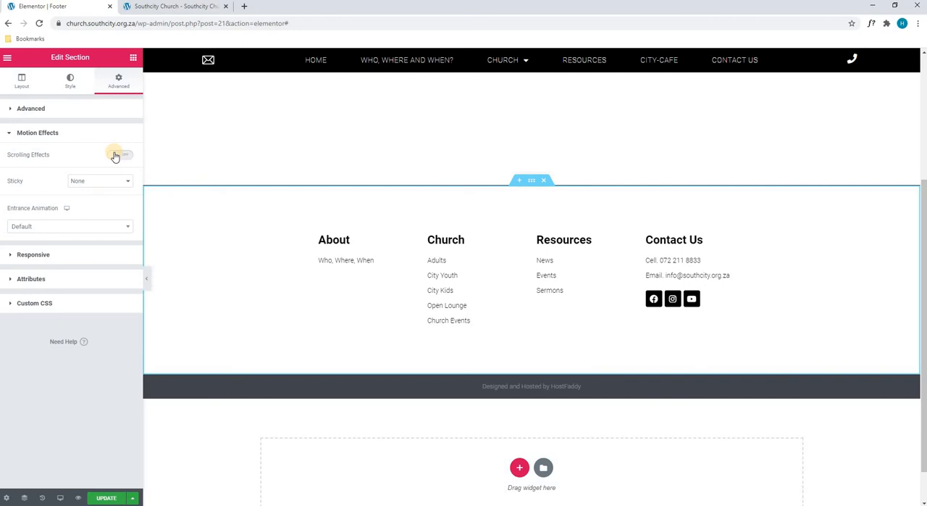
{"action": "left_click", "coordinate": [85, 226]}
{"action": "left_click", "coordinate": [79, 293]}
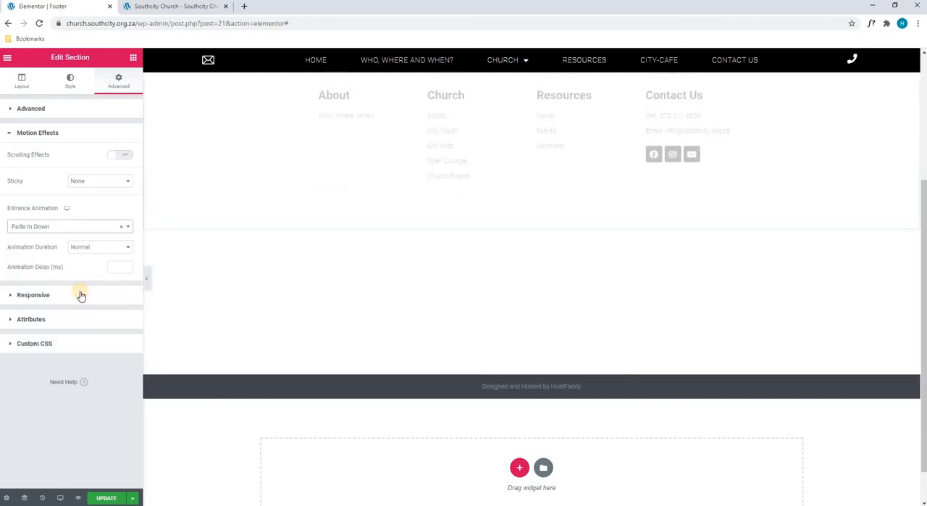
{"action": "left_click", "coordinate": [121, 226]}
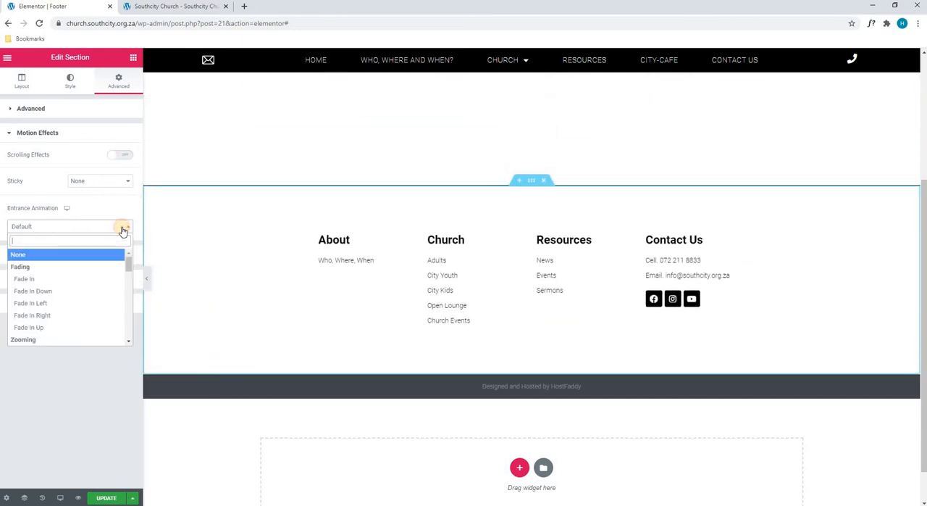
{"action": "left_click", "coordinate": [95, 204]}
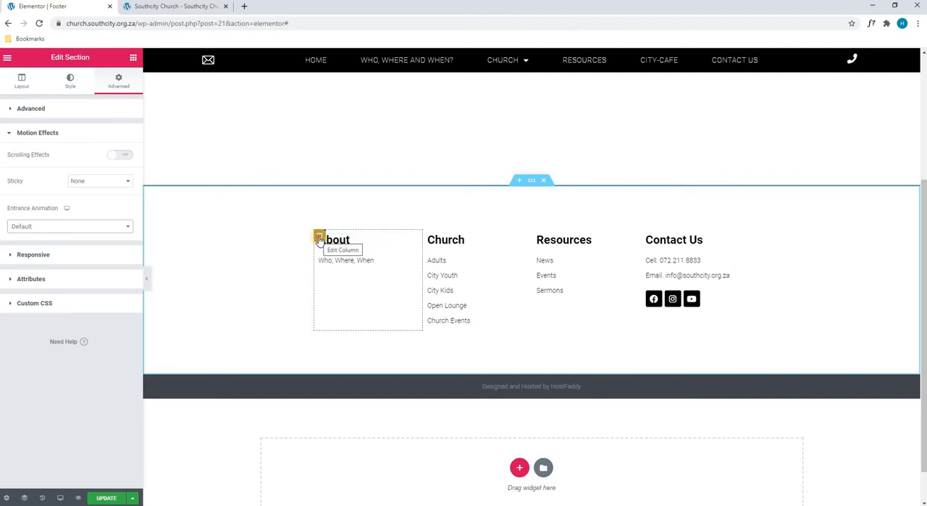
- Set the About column's background type to Classic
{"action": "left_click", "coordinate": [319, 238]}
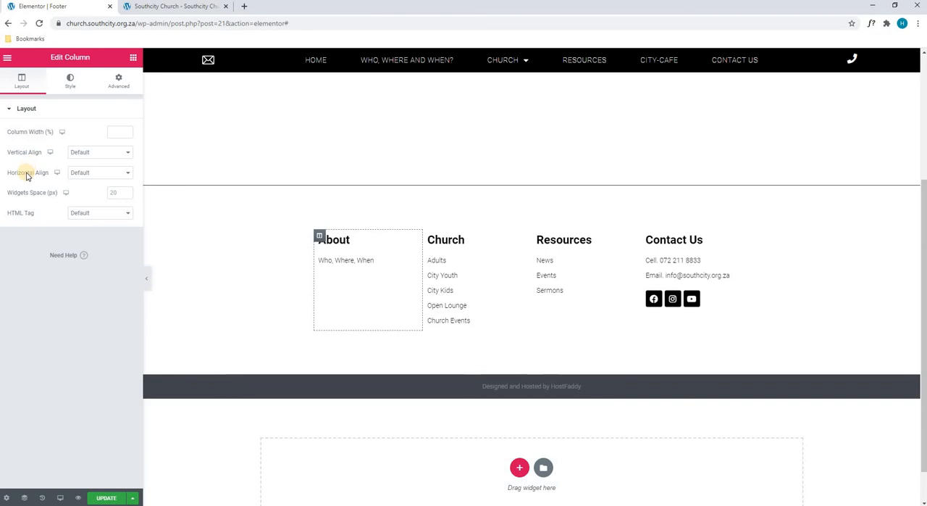
{"action": "left_click", "coordinate": [70, 81]}
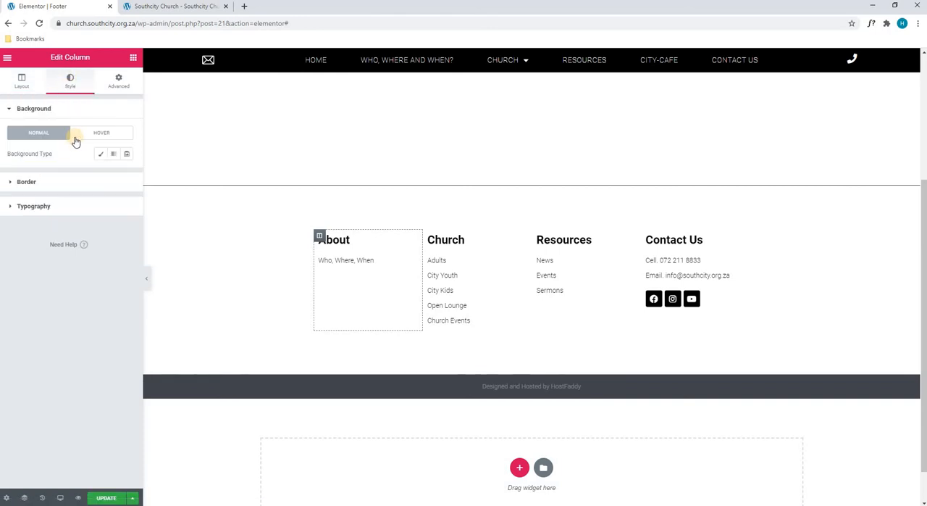
{"action": "left_click", "coordinate": [99, 157]}
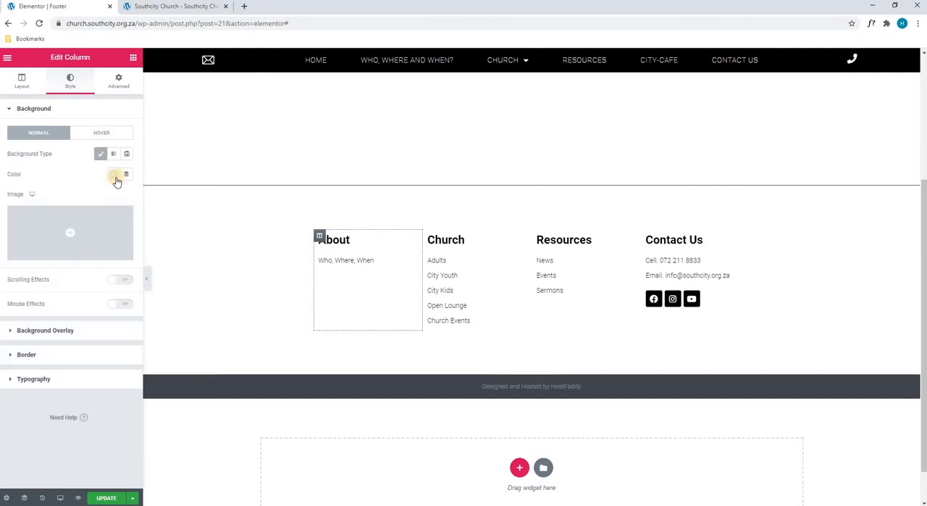
- Try a red background color on the About column and clear it
{"action": "left_click", "coordinate": [113, 174]}
{"action": "left_click", "coordinate": [170, 218]}
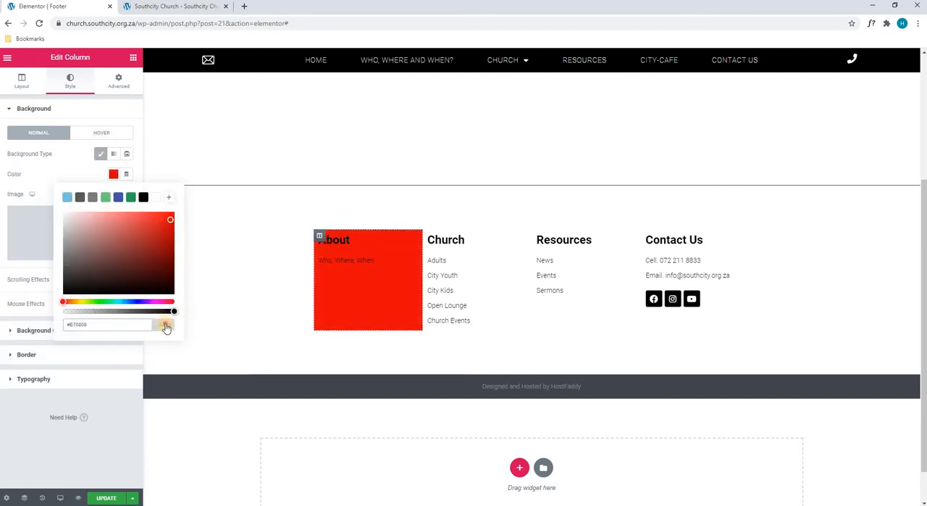
{"action": "left_click", "coordinate": [165, 325]}
{"action": "left_click", "coordinate": [70, 154]}
- Insert cross-png-25666.png from the media library as the About column's background image
{"action": "left_click", "coordinate": [67, 239]}
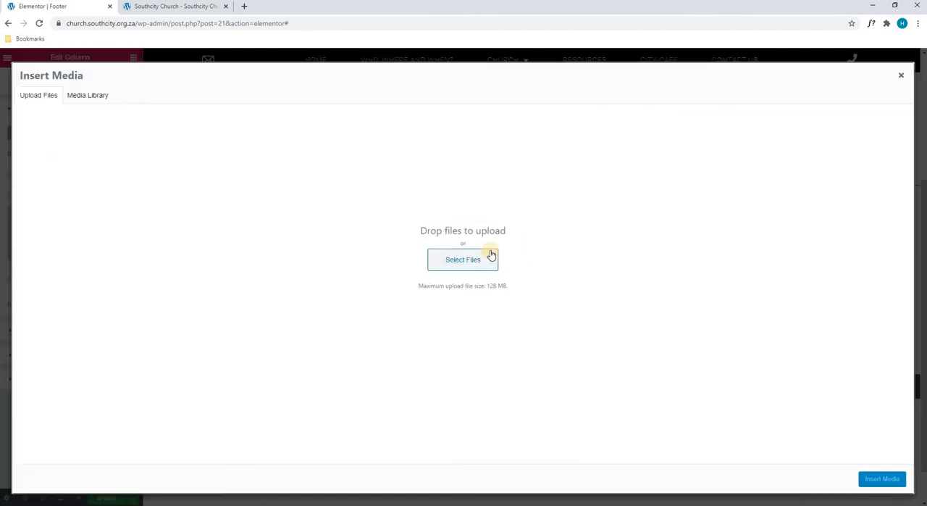
{"action": "left_click", "coordinate": [98, 95]}
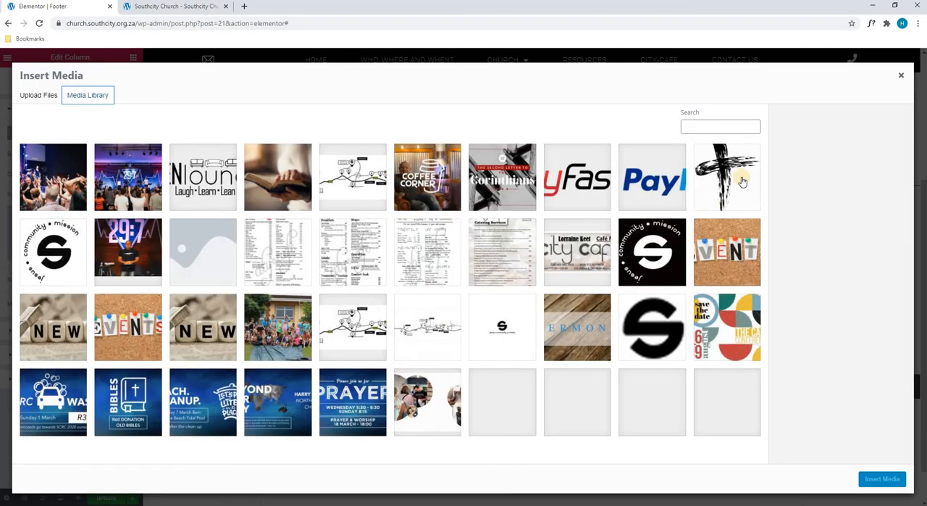
{"action": "left_click", "coordinate": [735, 178]}
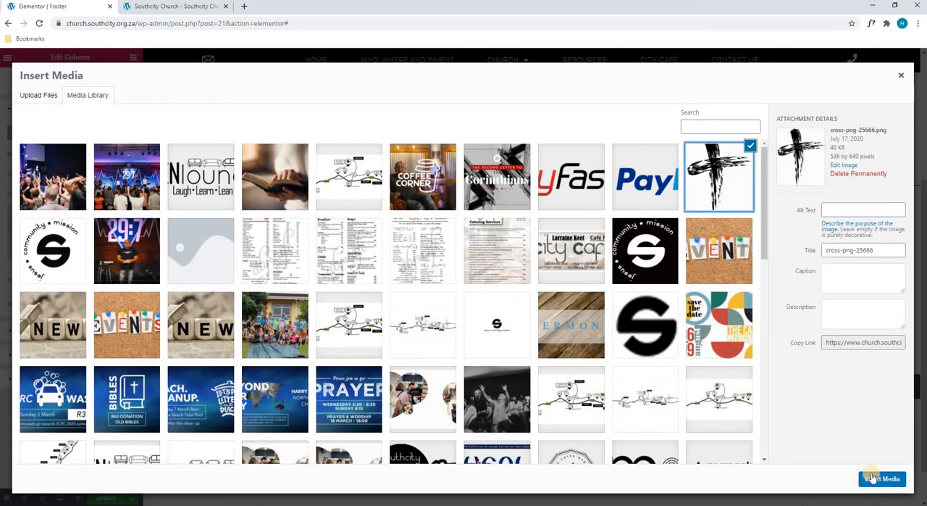
{"action": "left_click", "coordinate": [877, 478]}
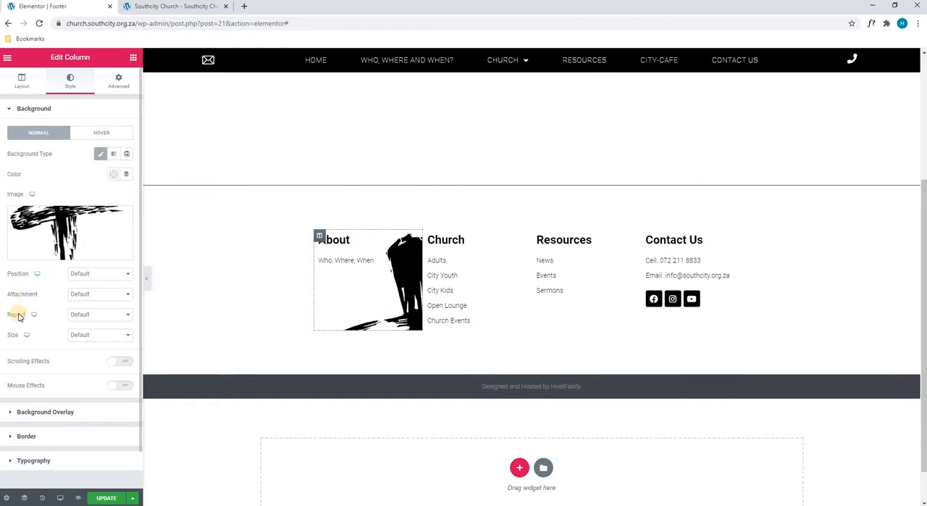
- Remove the About column's background image and set its normal-state background overlay type to Classic
{"action": "left_click", "coordinate": [123, 217]}
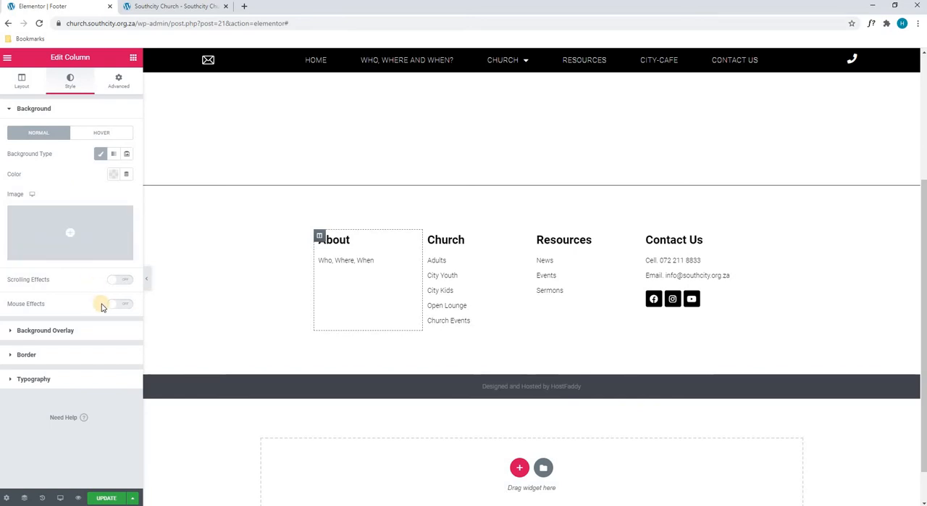
{"action": "left_click", "coordinate": [103, 330]}
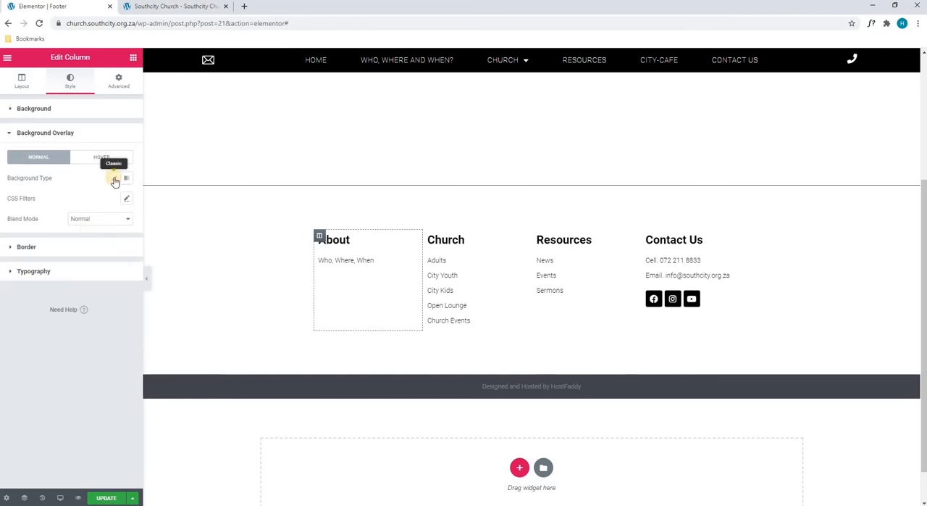
{"action": "left_click", "coordinate": [113, 179]}
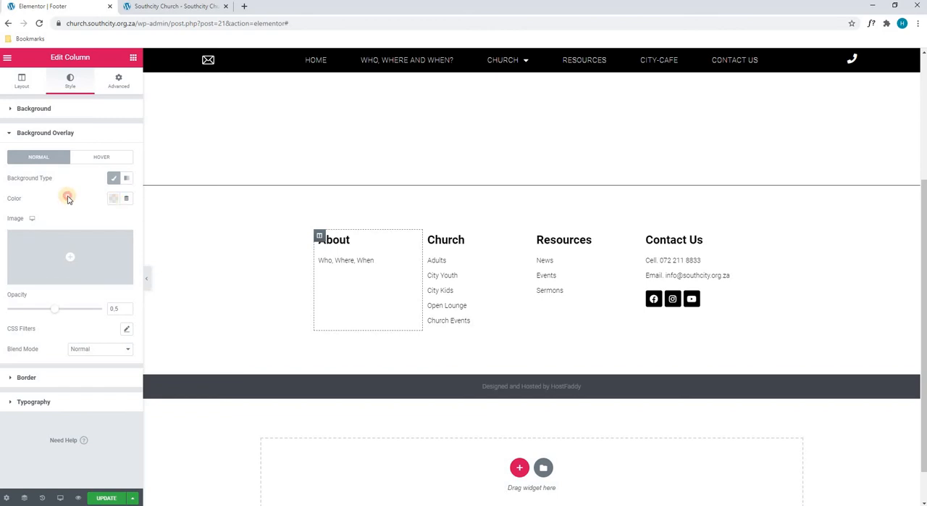
{"action": "left_click", "coordinate": [86, 160]}
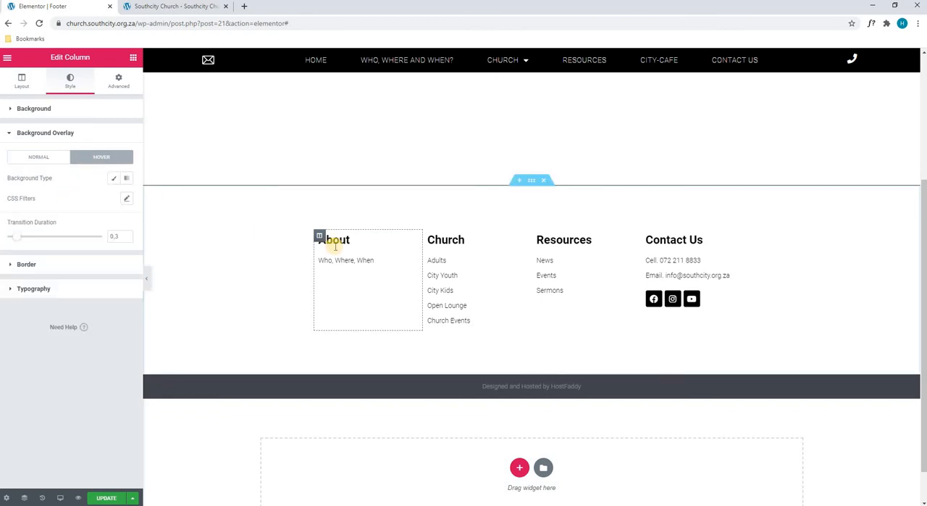
{"action": "left_click", "coordinate": [31, 161]}
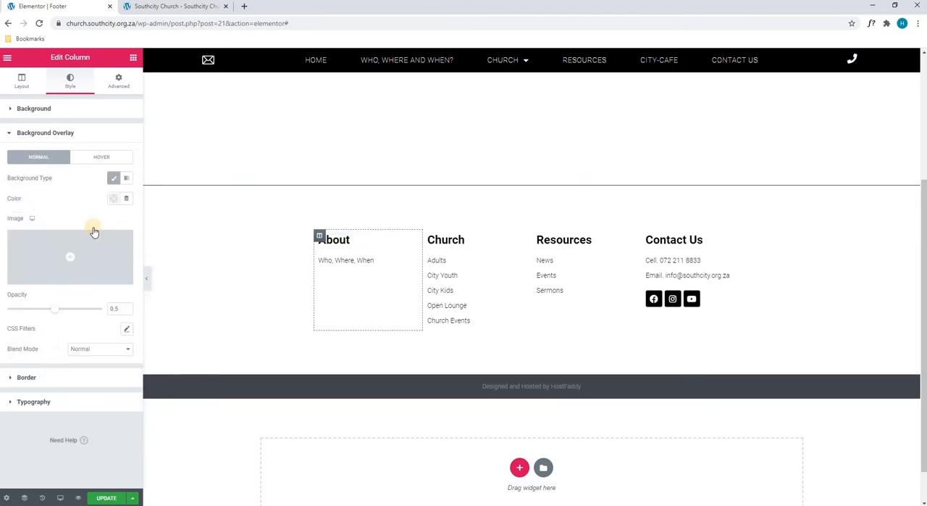
- Try a dotted border with a width of 5 on all sides of the About column and reset the border type to None
{"action": "left_click", "coordinate": [86, 377]}
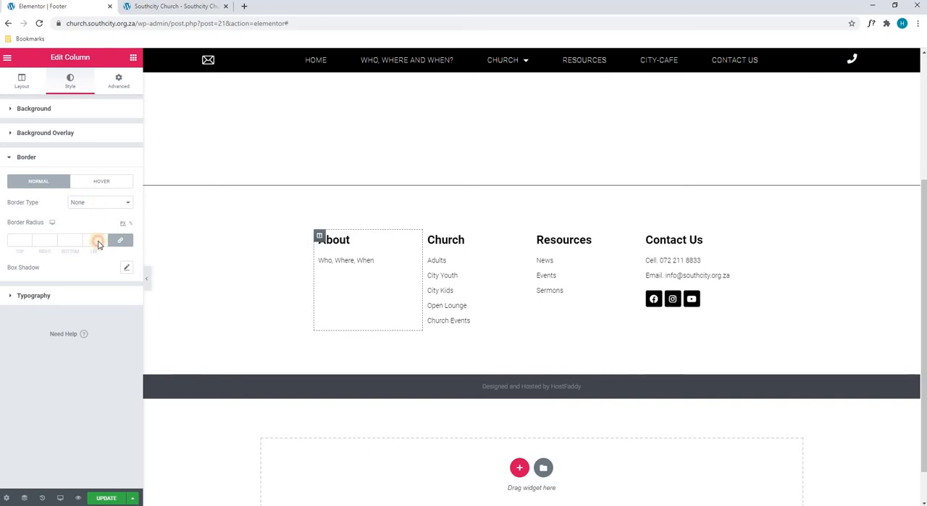
{"action": "left_click", "coordinate": [99, 203]}
{"action": "left_click", "coordinate": [87, 234]}
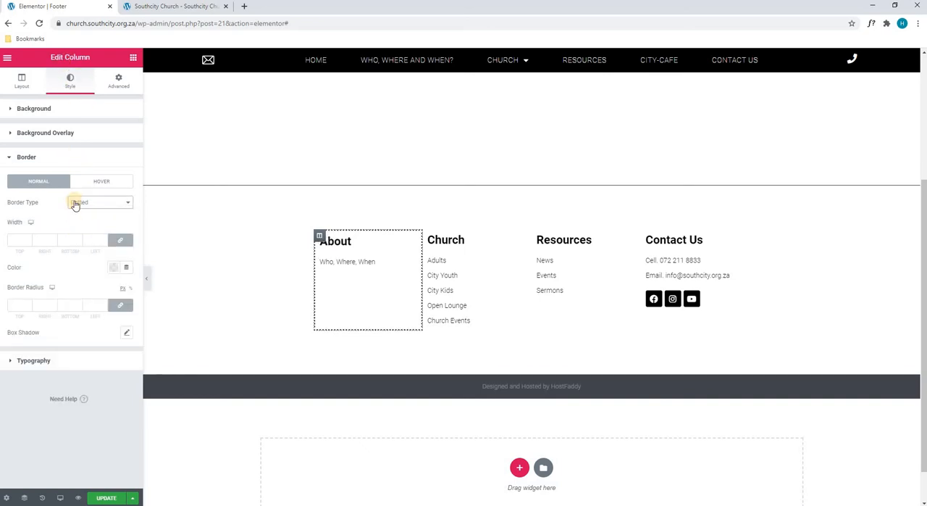
{"action": "left_click", "coordinate": [103, 242]}
{"action": "type", "text": "5"}
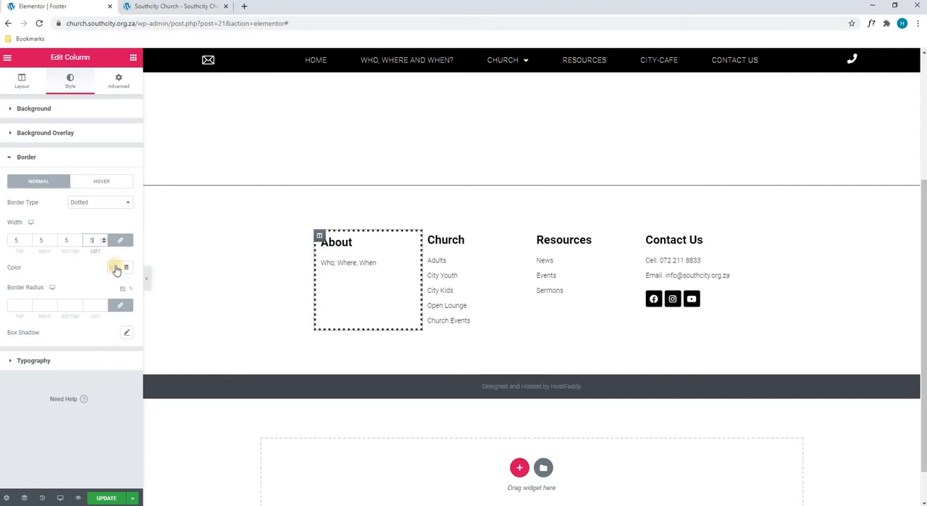
{"action": "left_click", "coordinate": [76, 202]}
{"action": "left_click", "coordinate": [77, 212]}
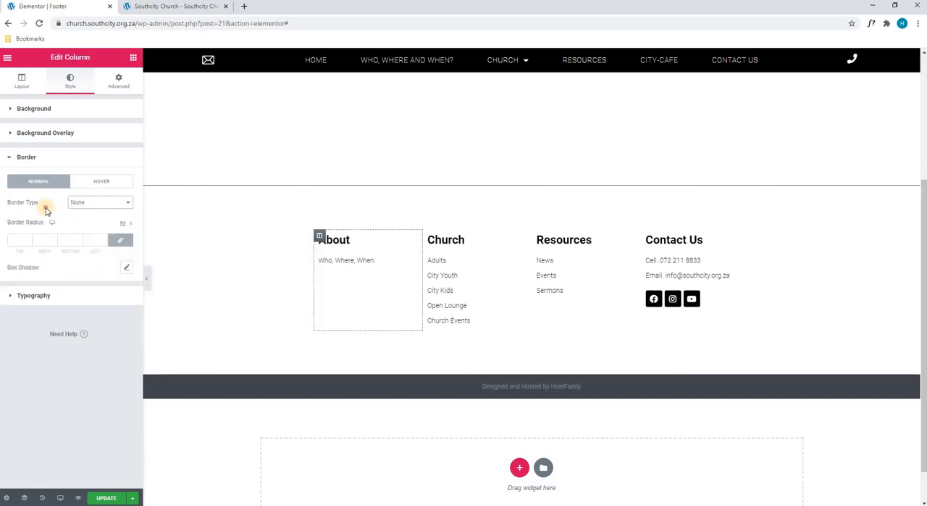
- Try the Fade In Right entrance animation on the About column and clear it
{"action": "left_click", "coordinate": [113, 82]}
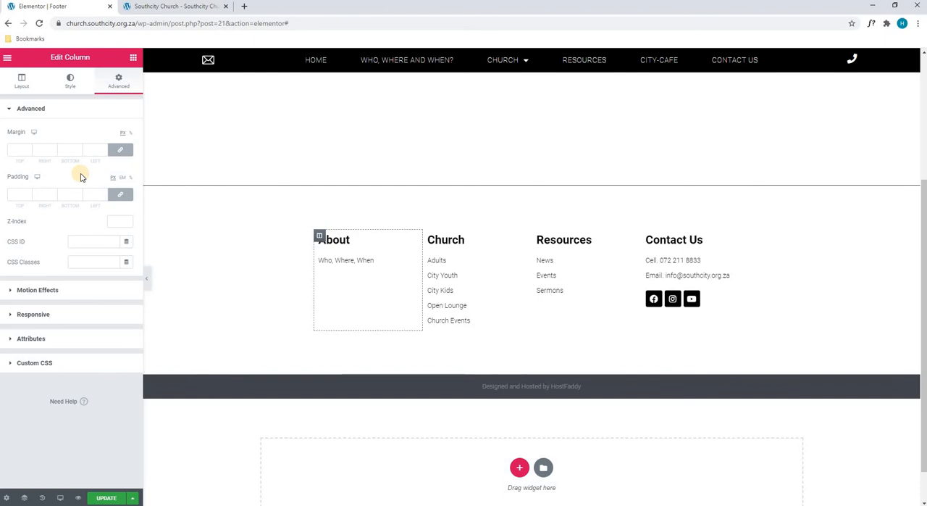
{"action": "left_click", "coordinate": [52, 289]}
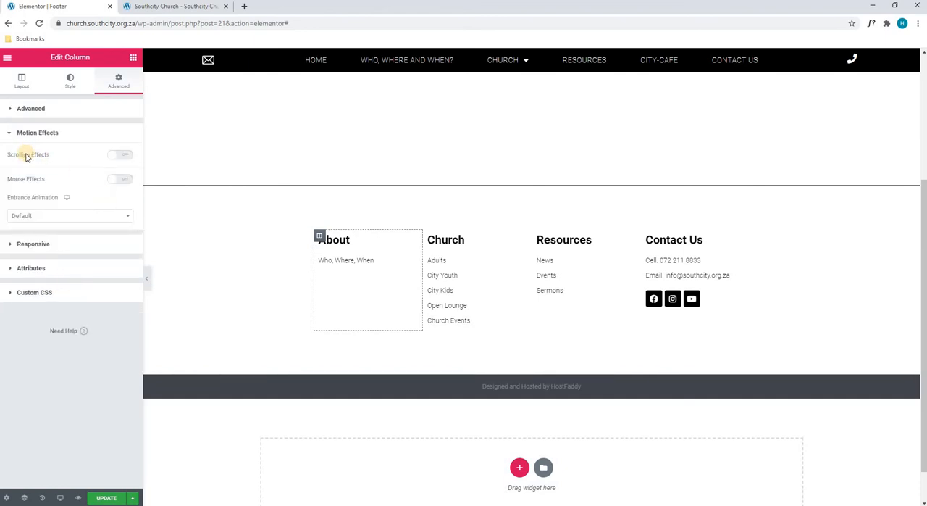
{"action": "left_click", "coordinate": [46, 215]}
{"action": "left_click", "coordinate": [45, 311]}
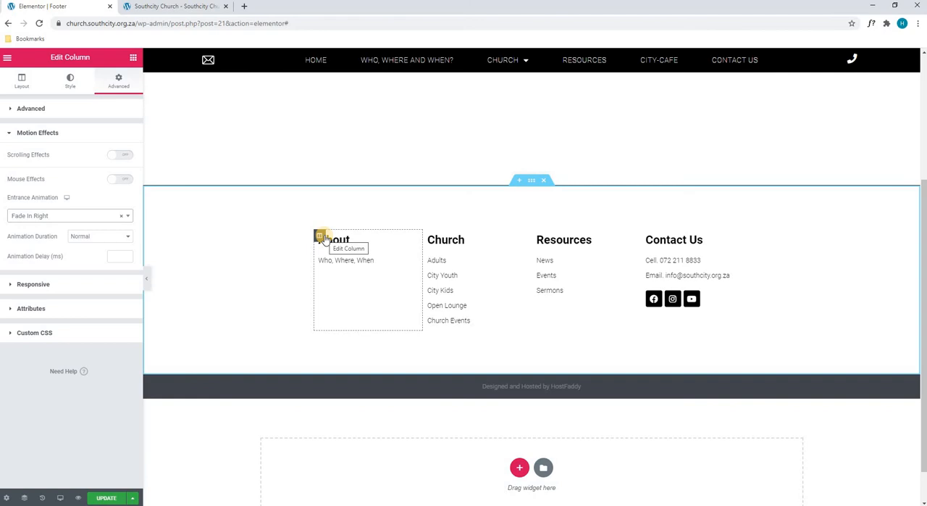
{"action": "left_click", "coordinate": [121, 216]}
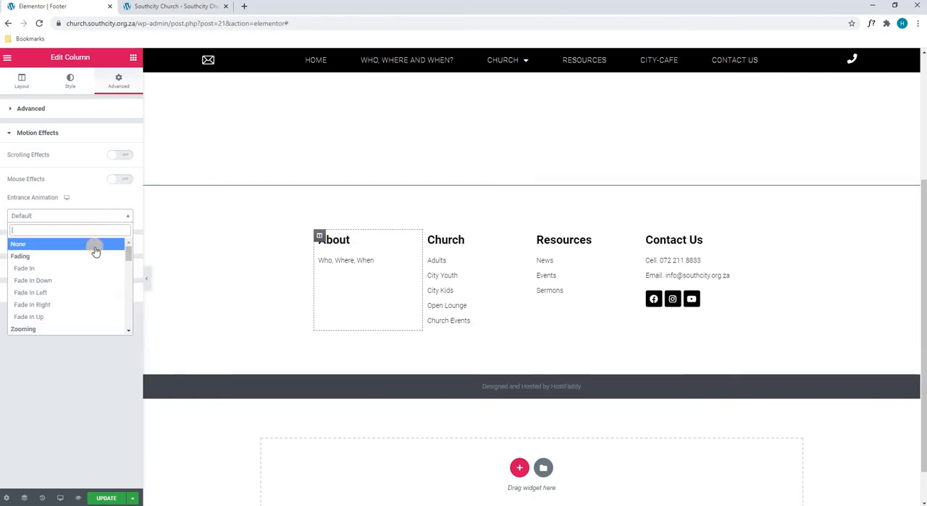
{"action": "left_click", "coordinate": [44, 242]}
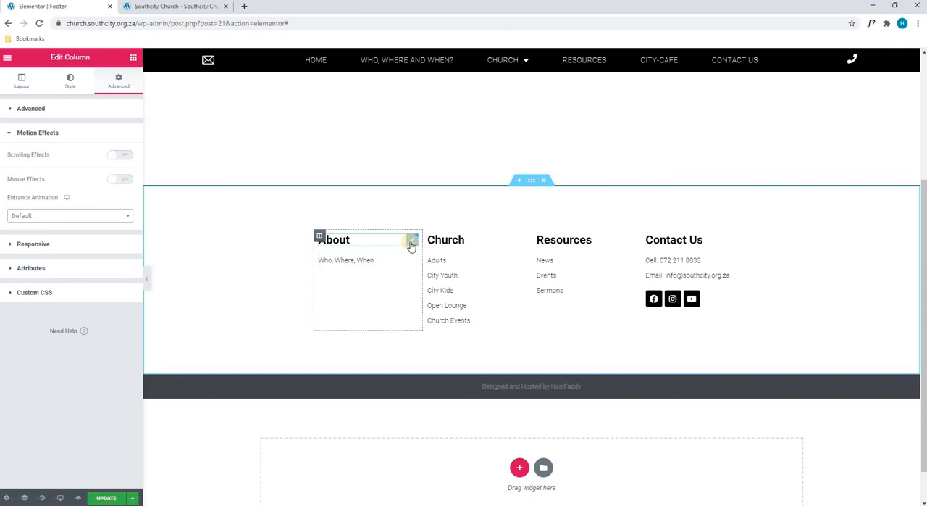
- Open the About heading for editing and examine its title content, text color and typography options
{"action": "left_click", "coordinate": [411, 242]}
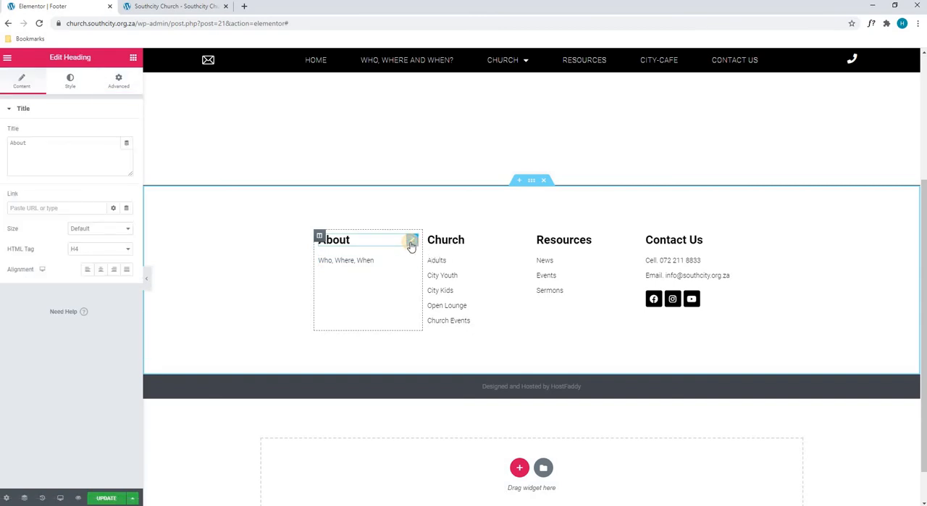
{"action": "left_click", "coordinate": [79, 151]}
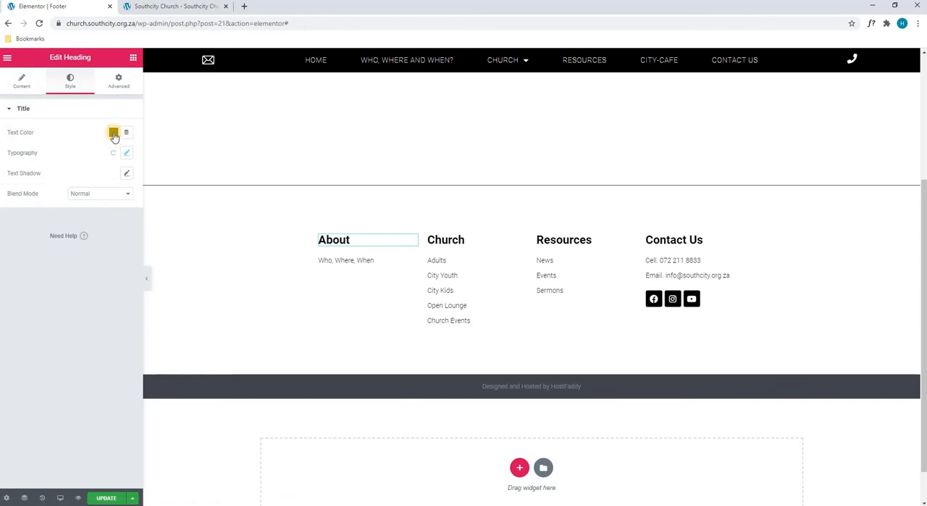
{"action": "left_click", "coordinate": [127, 153]}
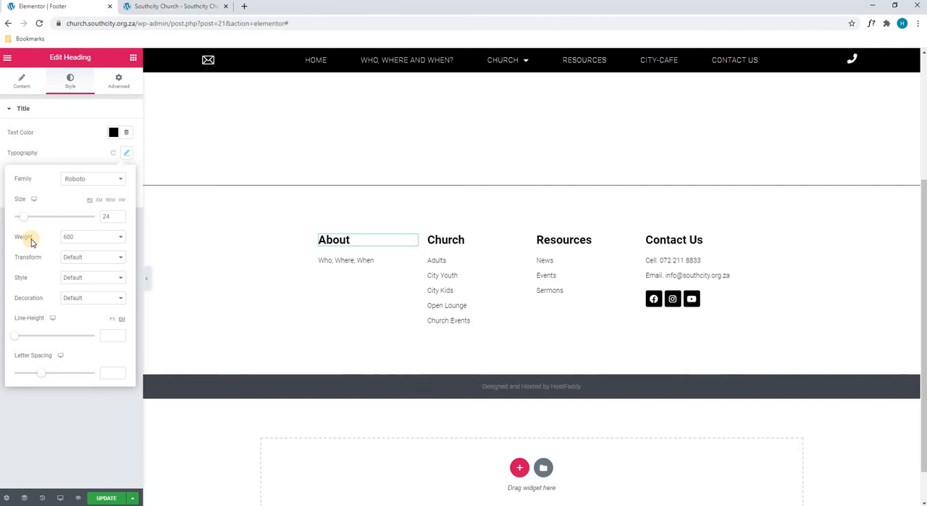
{"action": "left_click", "coordinate": [72, 259]}
{"action": "left_click", "coordinate": [62, 273]}
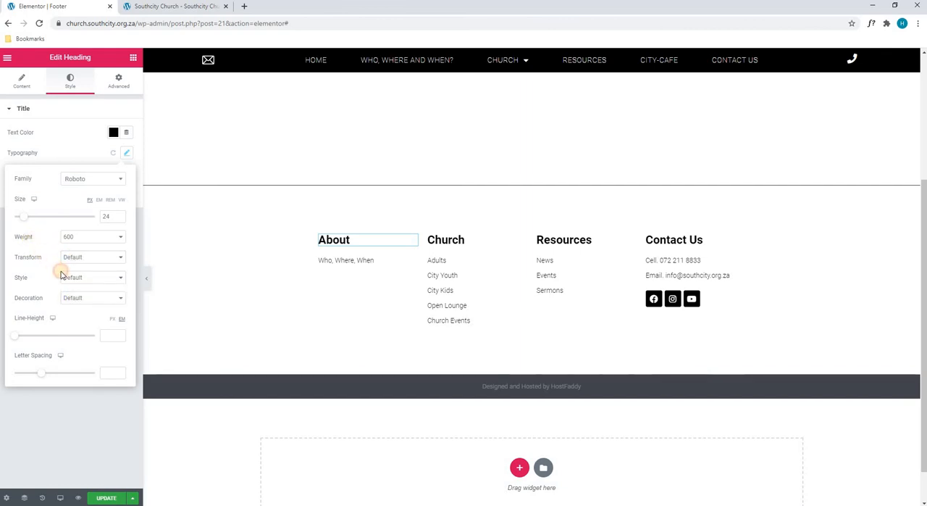
{"action": "left_click", "coordinate": [70, 277]}
{"action": "left_click", "coordinate": [44, 272]}
{"action": "left_click", "coordinate": [76, 298]}
{"action": "left_click", "coordinate": [42, 320]}
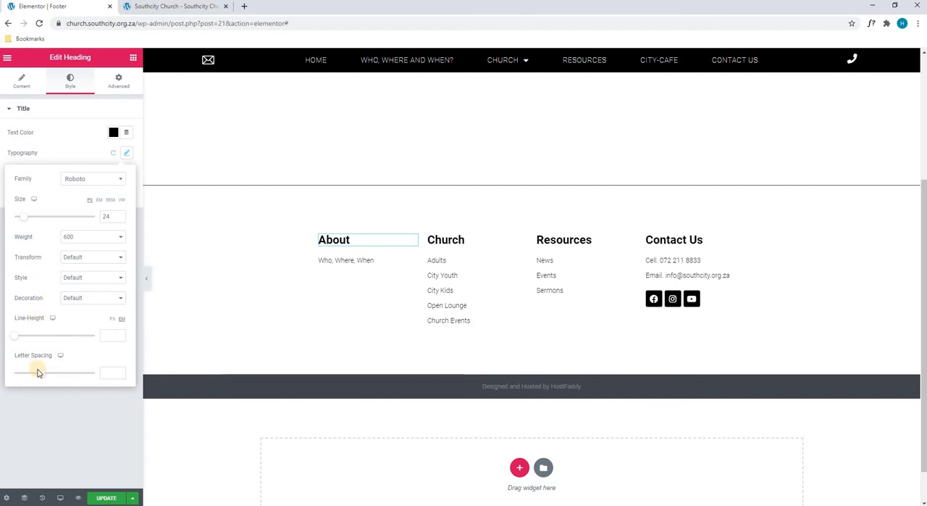
{"action": "left_click", "coordinate": [54, 139]}
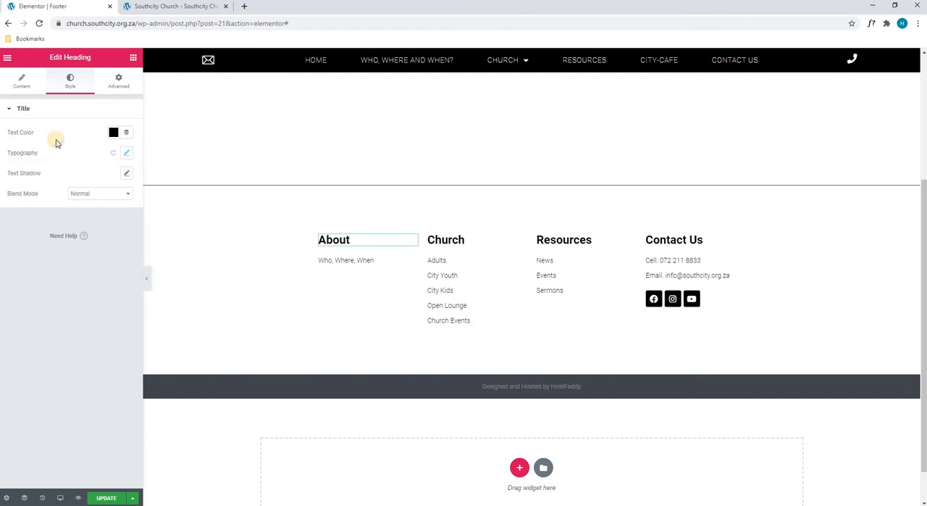
- Try the Fade In Left entrance animation on the About heading and clear it
{"action": "left_click", "coordinate": [116, 81]}
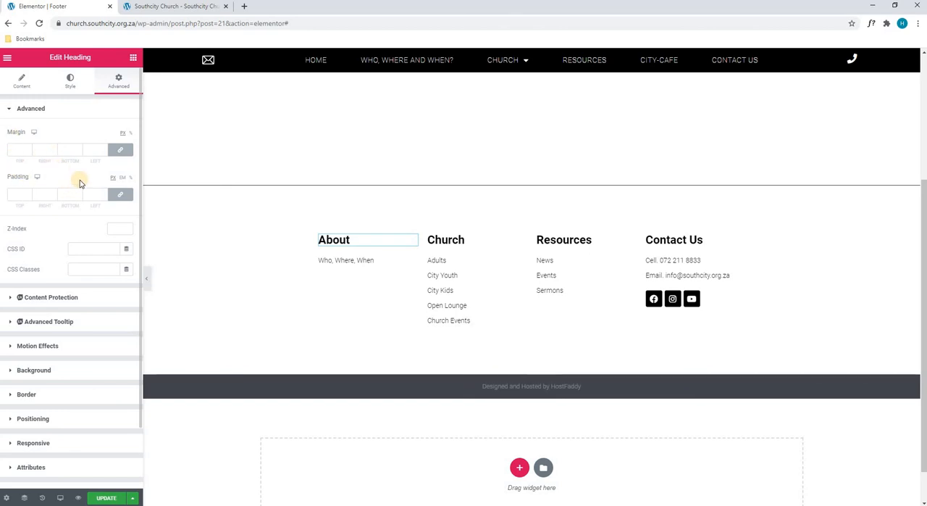
{"action": "left_click", "coordinate": [77, 348]}
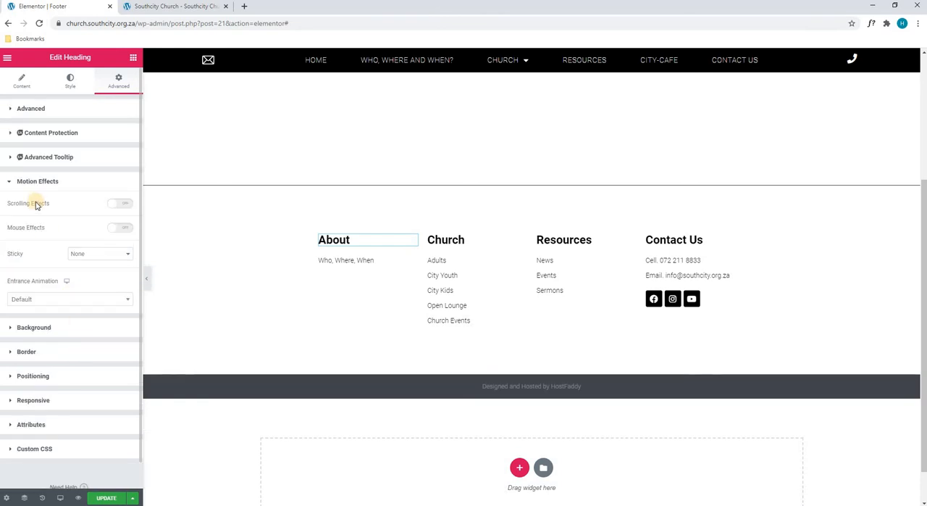
{"action": "left_click", "coordinate": [119, 299]}
{"action": "left_click", "coordinate": [107, 377]}
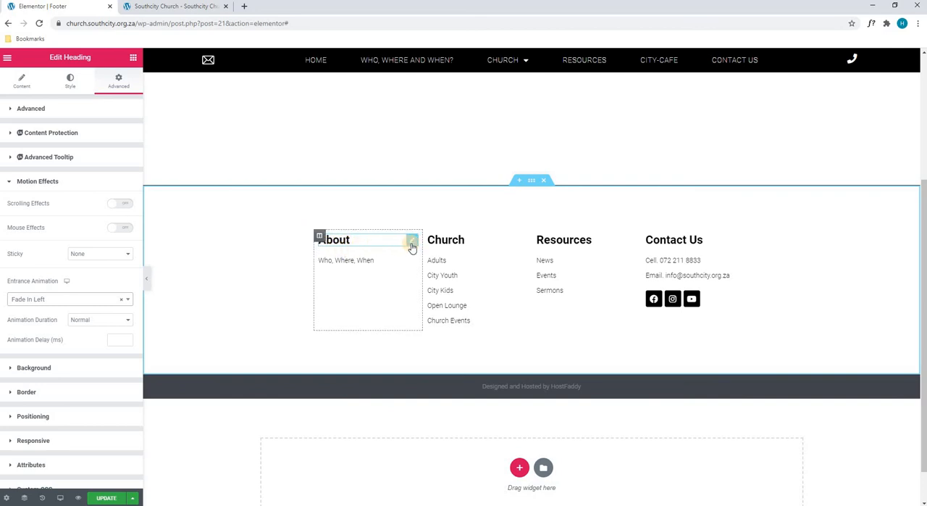
{"action": "left_click", "coordinate": [121, 299]}
{"action": "left_click", "coordinate": [113, 282]}
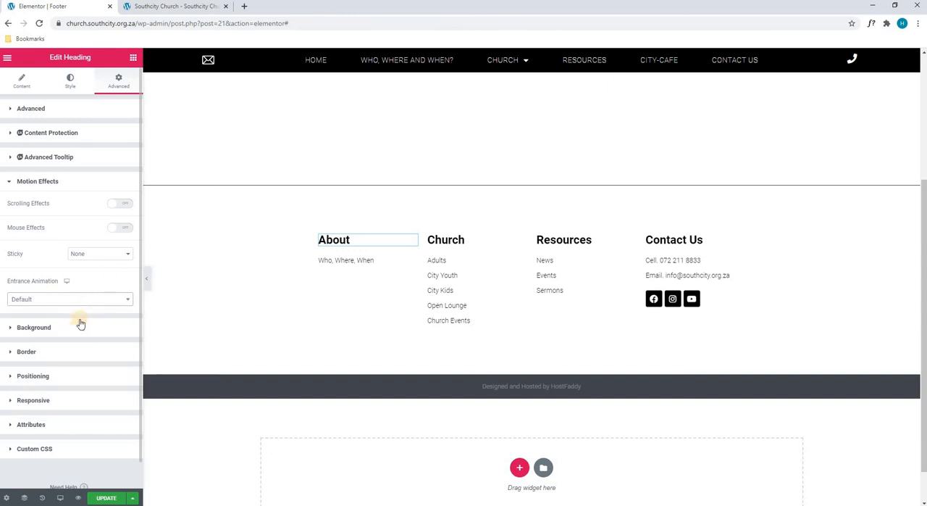
- Set the About heading's background type to Classic, and try a red #FF0000 background color and clear it
{"action": "left_click", "coordinate": [73, 327]}
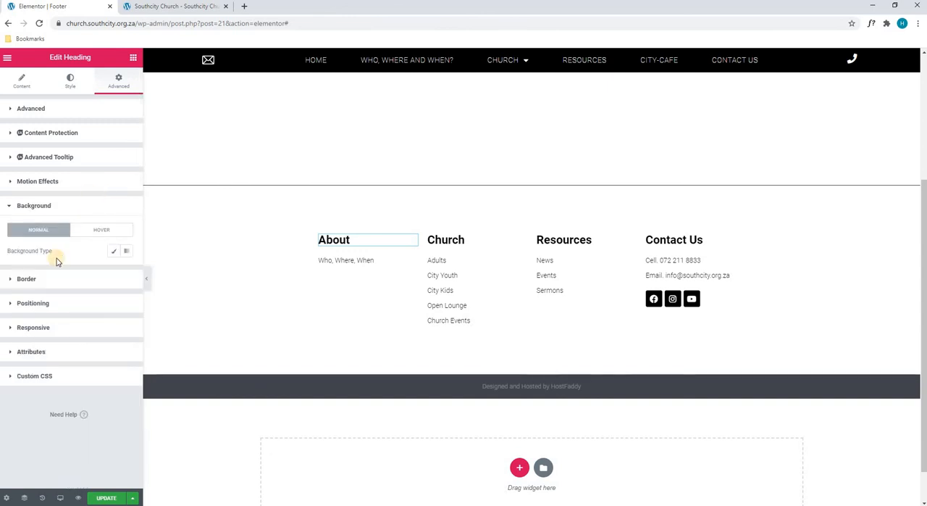
{"action": "left_click", "coordinate": [114, 250]}
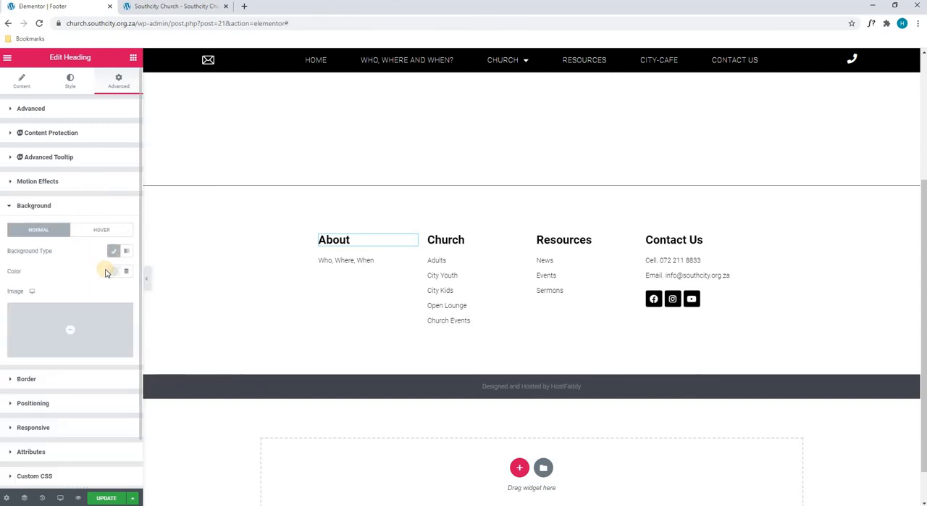
{"action": "left_click", "coordinate": [113, 274]}
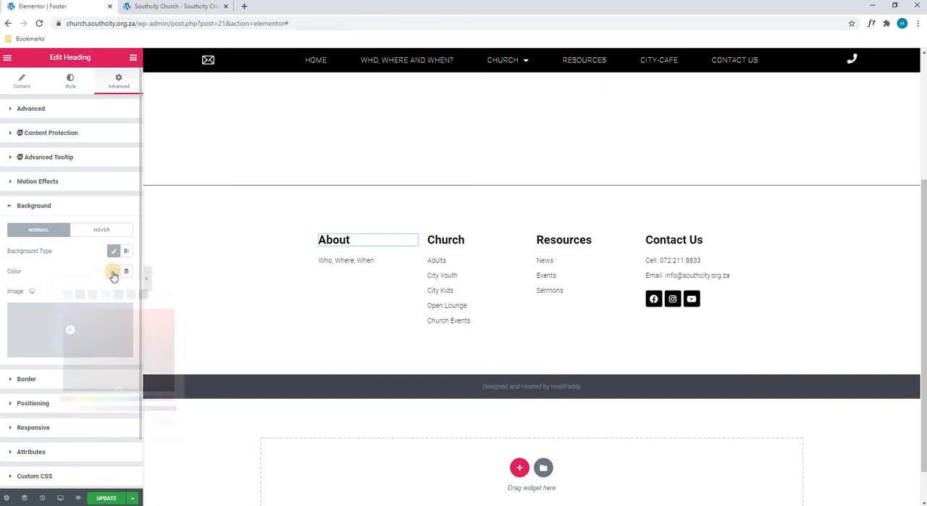
{"action": "left_click", "coordinate": [173, 310]}
{"action": "left_click", "coordinate": [71, 271]}
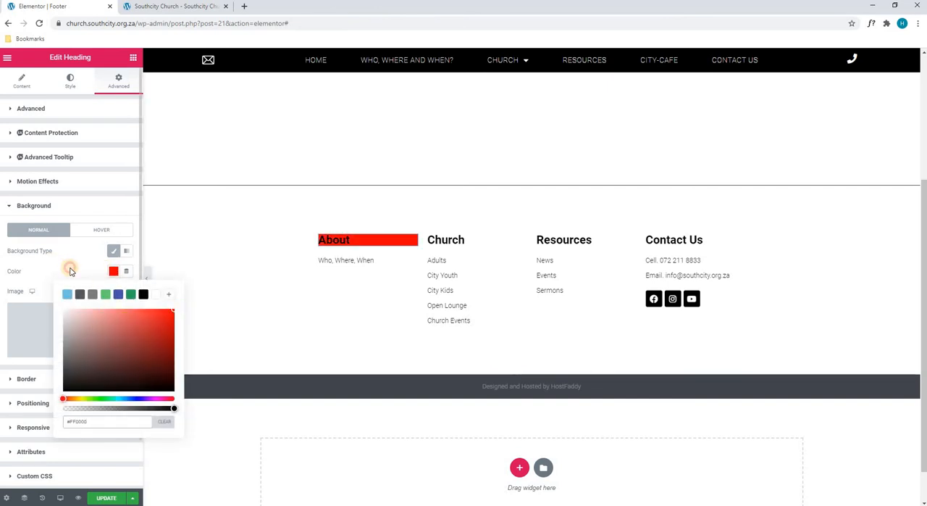
{"action": "left_click", "coordinate": [113, 272]}
{"action": "left_click", "coordinate": [164, 422]}
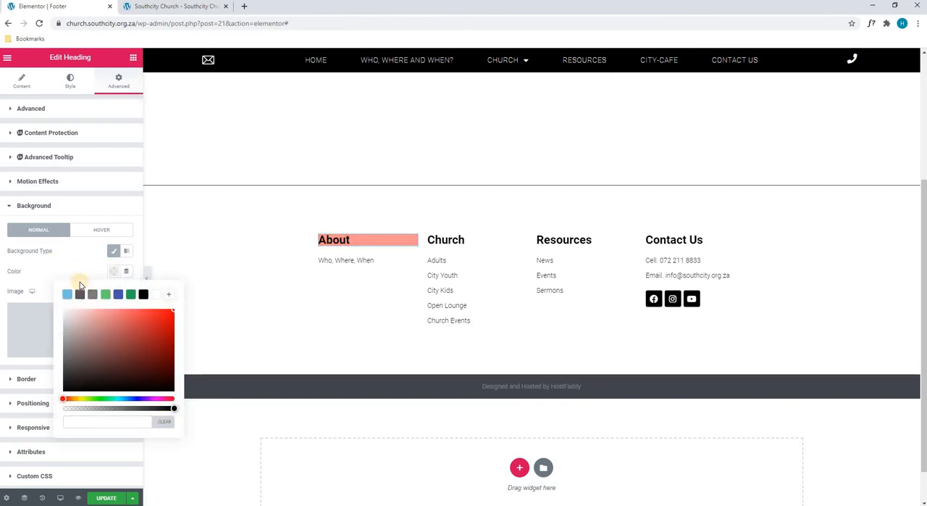
- Examine the About heading's border, positioning, responsive, attributes and custom CSS settings
{"action": "left_click", "coordinate": [48, 378]}
{"action": "left_click", "coordinate": [65, 367]}
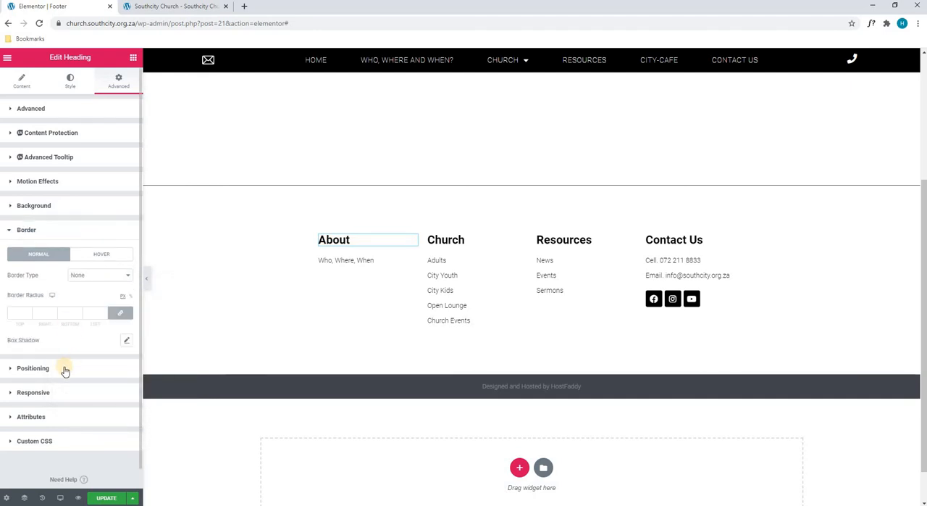
{"action": "left_click", "coordinate": [65, 368]}
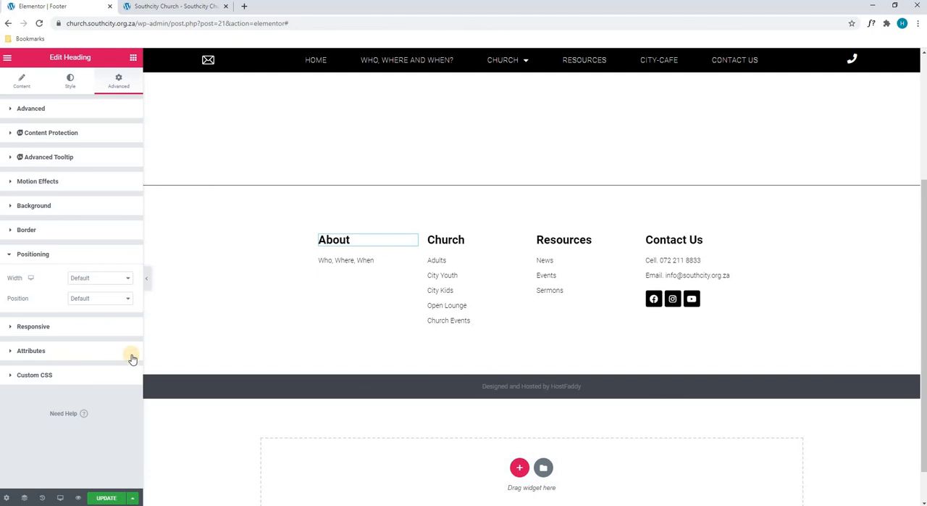
{"action": "left_click", "coordinate": [39, 326]}
{"action": "left_click", "coordinate": [32, 382]}
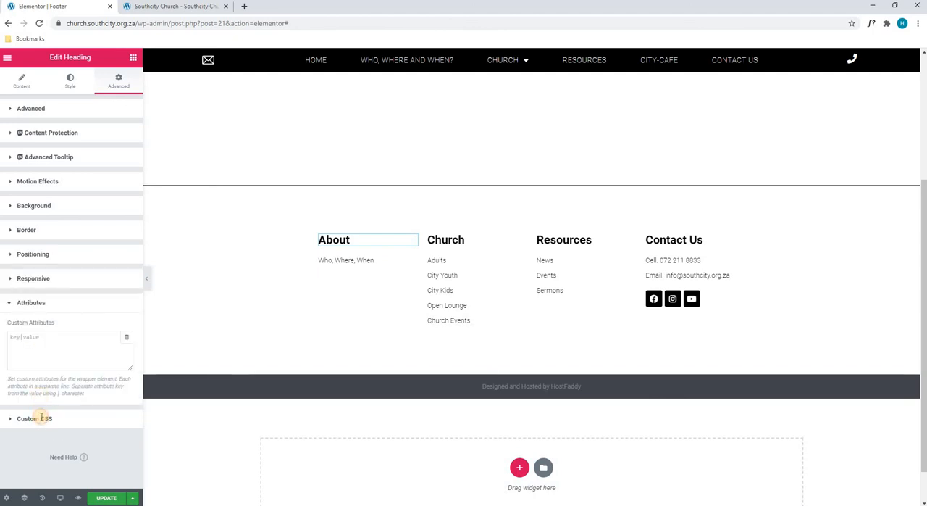
{"action": "left_click", "coordinate": [41, 418]}
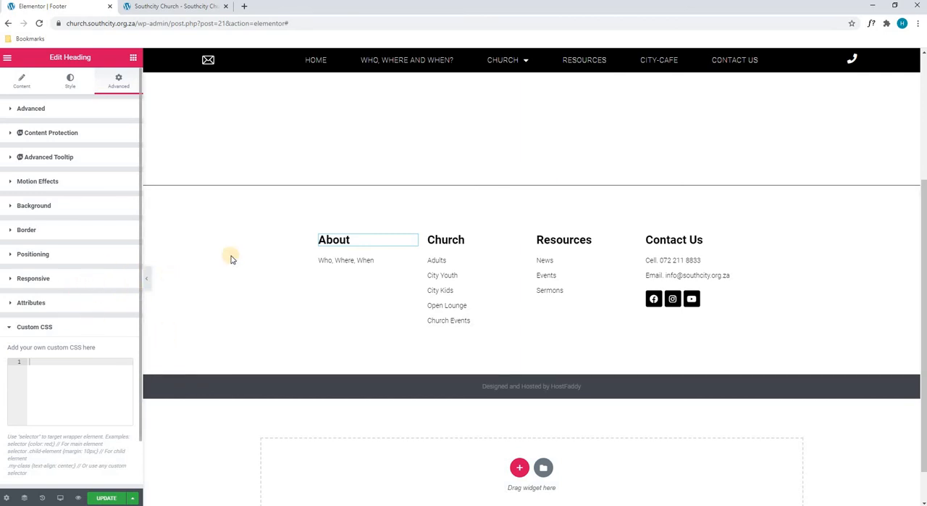
- Update the footer template to save its changes
{"action": "scroll", "coordinate": [257, 255], "scroll_direction": "up", "scroll_amount": 2}
{"action": "scroll", "coordinate": [257, 254], "scroll_direction": "down", "scroll_amount": 2}
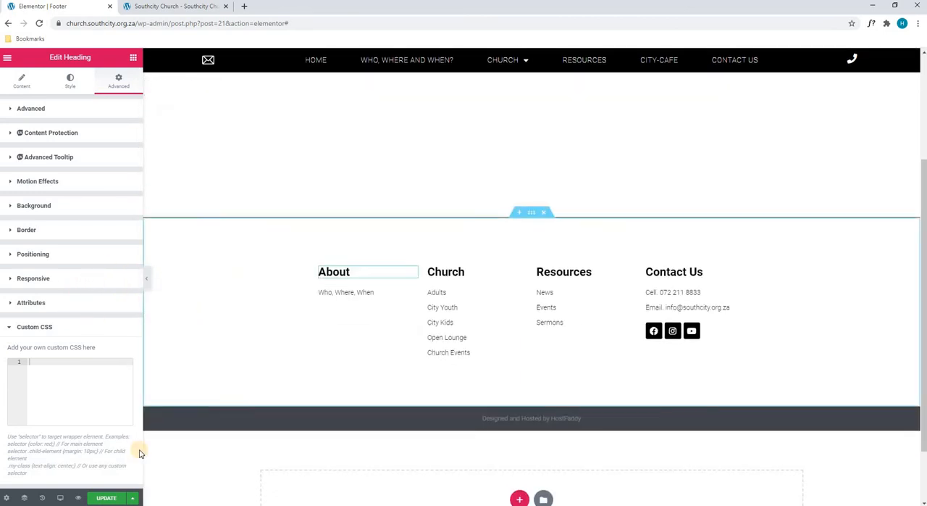
{"action": "left_click", "coordinate": [114, 500]}
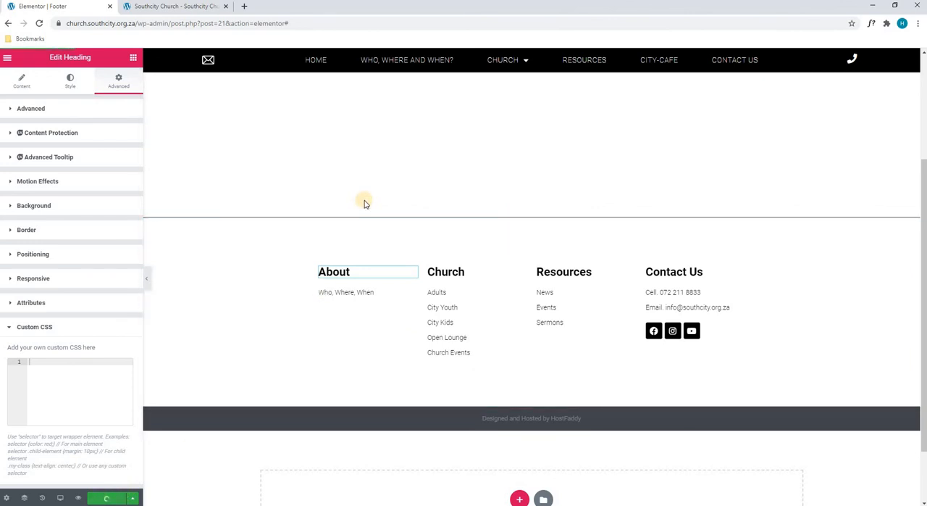